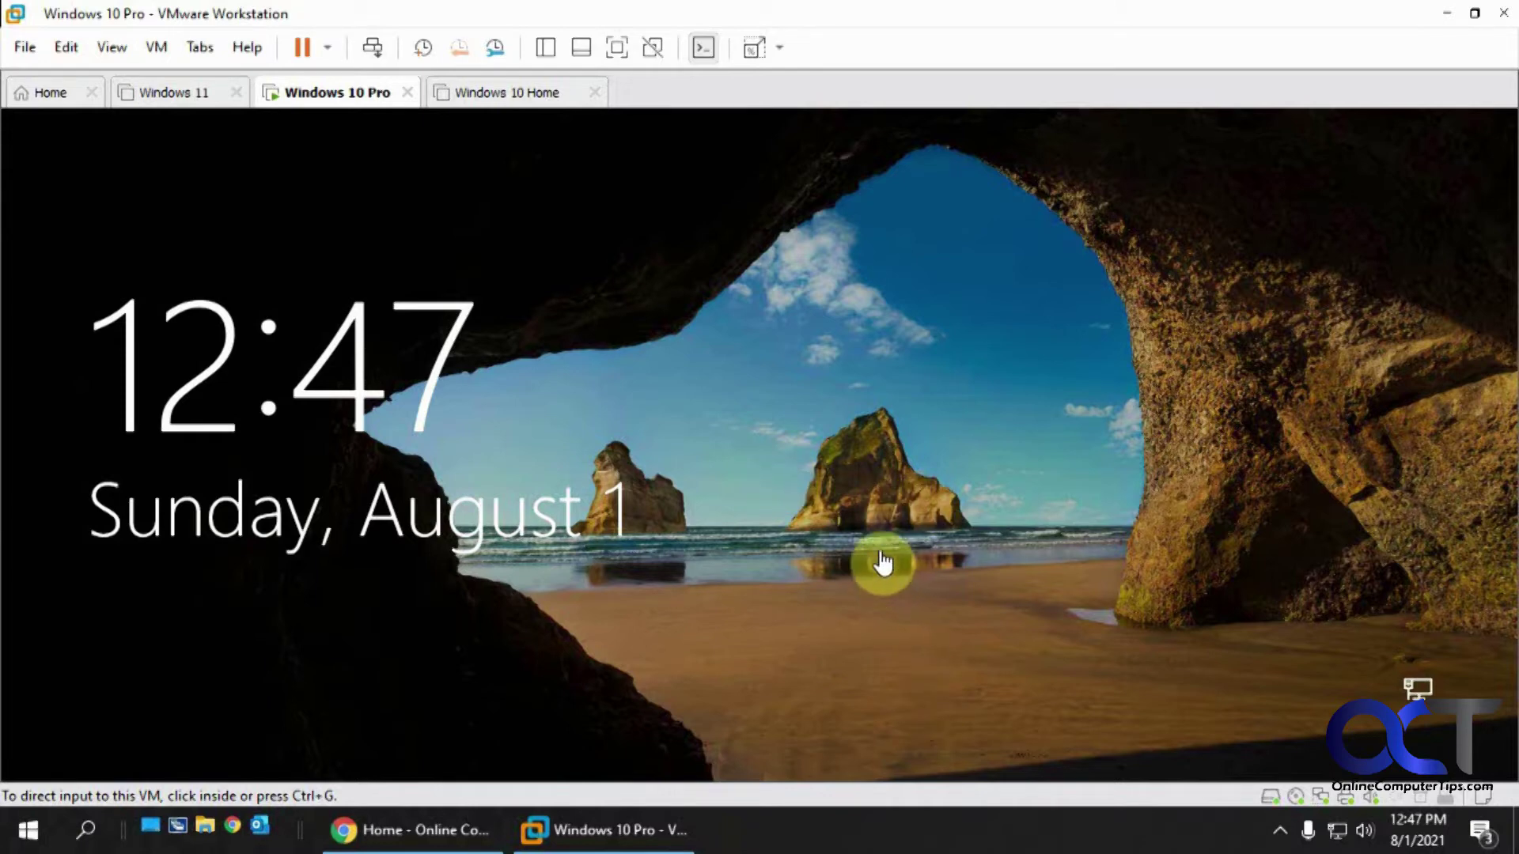
Sign in to the admin account on the Windows 10 Pro virtual machine with the account password
left_click(865, 512)
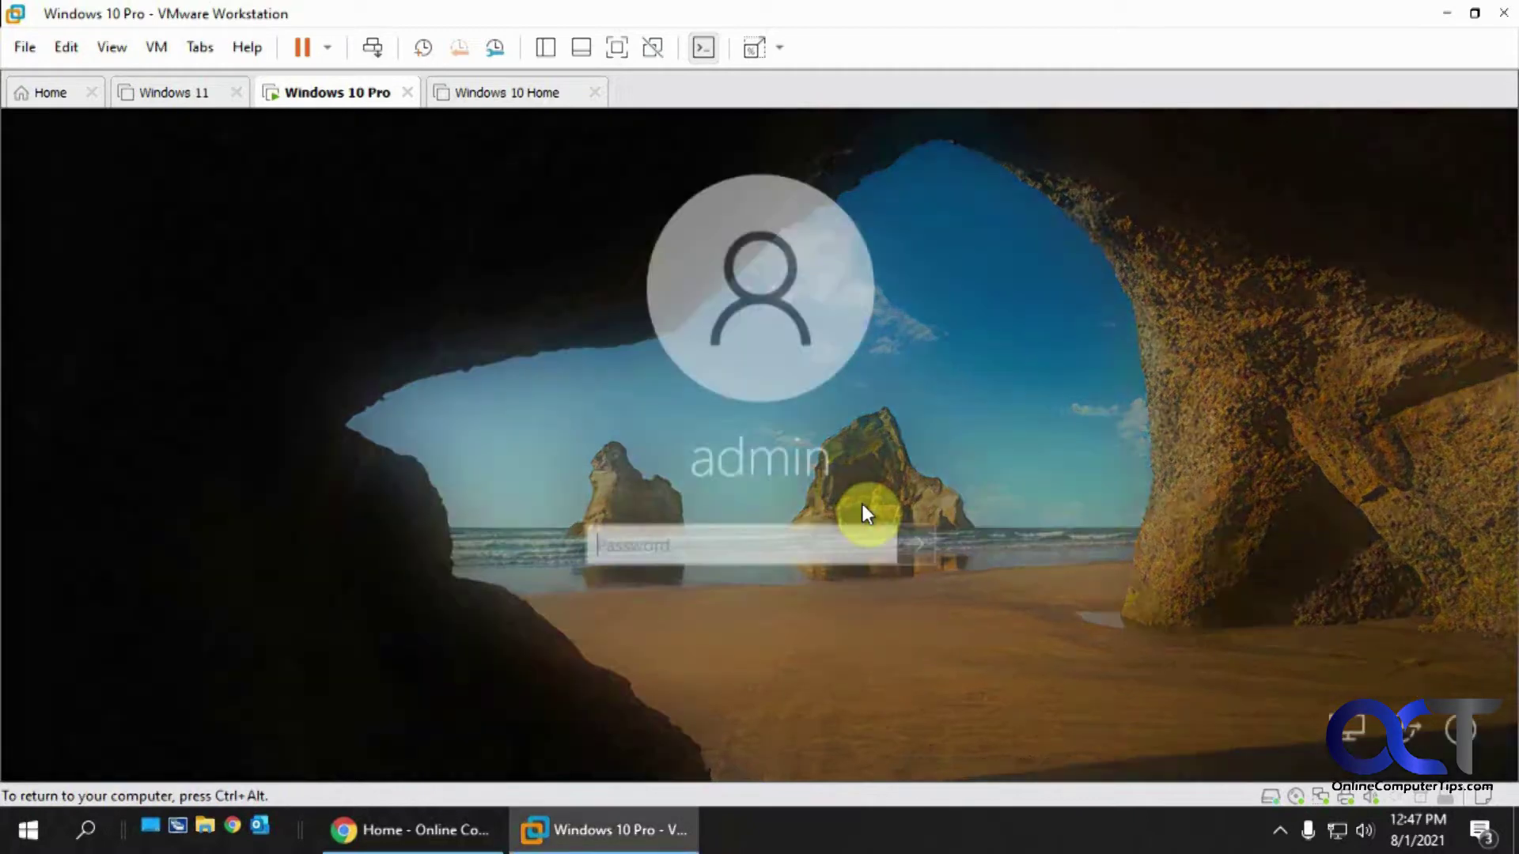
type("****")
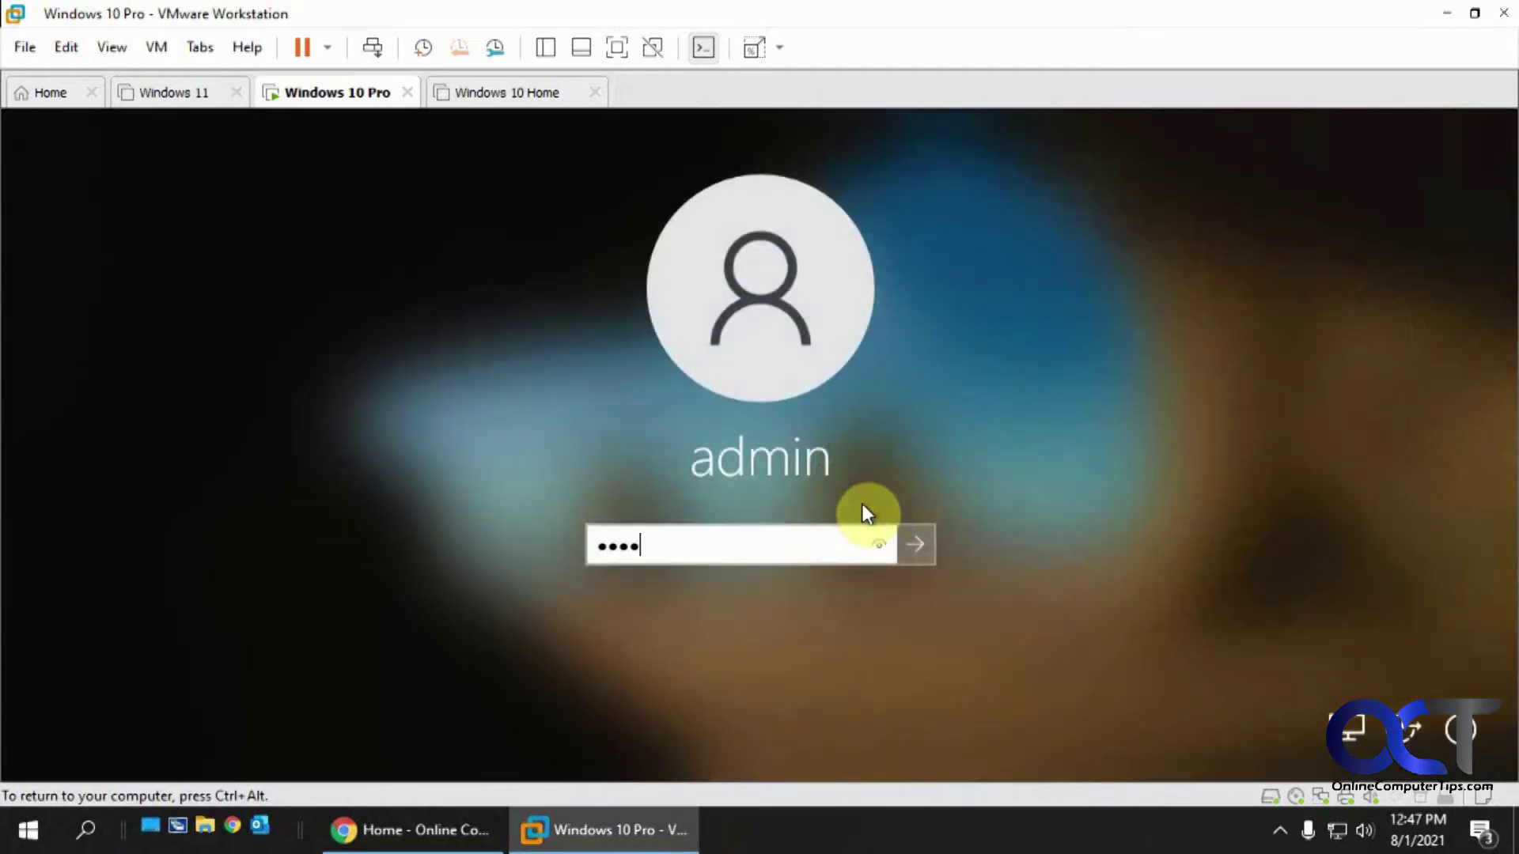
key("Home")
key("End")
key("Home")
key("Right")
key("Right")
type("*****")
key("Return")
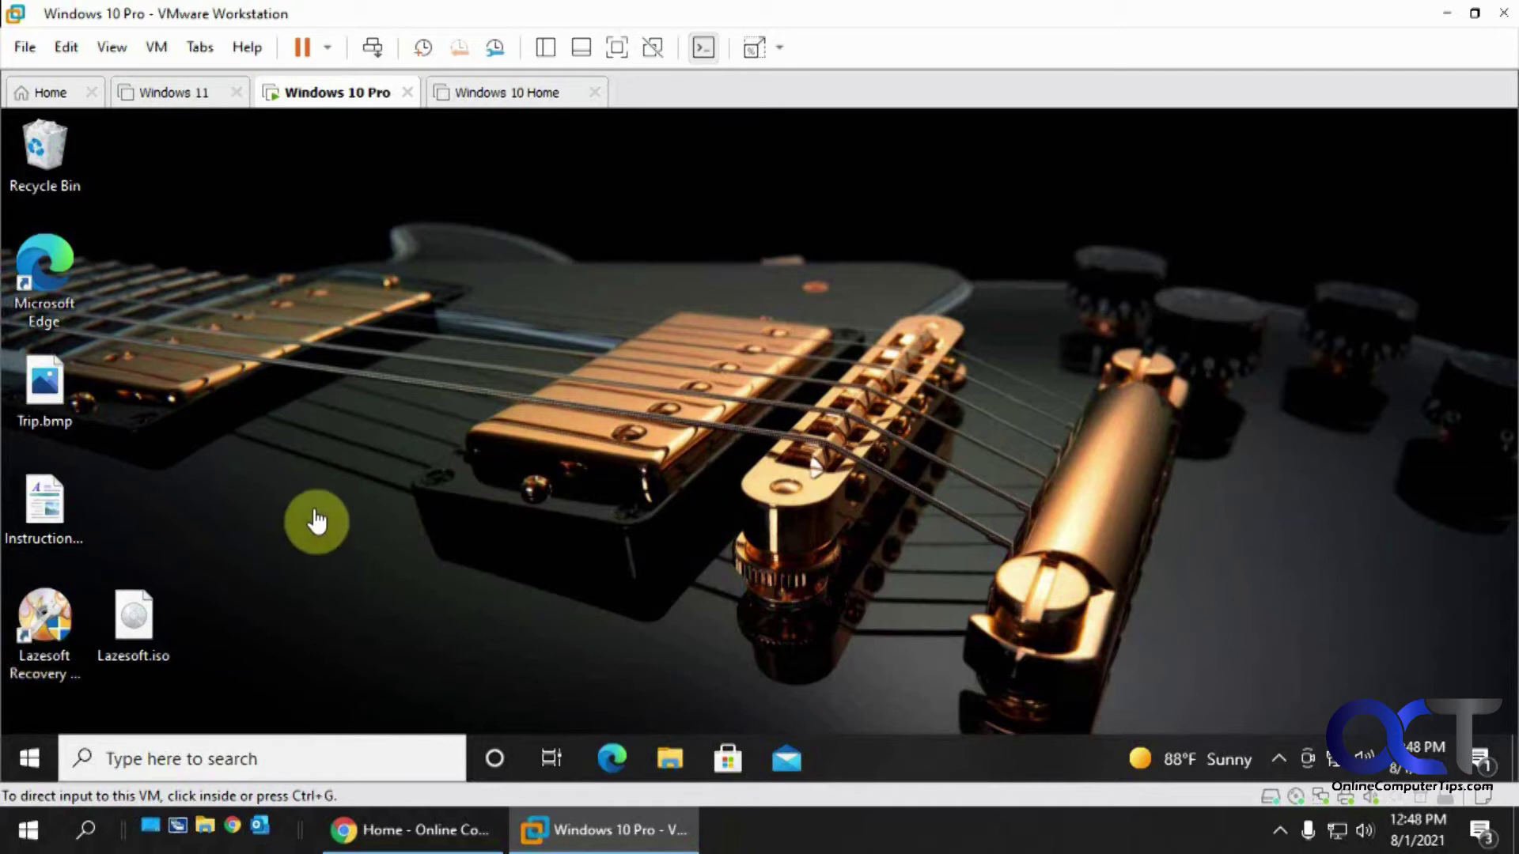
Launch Lazesoft Recovery Suite with administrator permission, dismissing the OneDrive sign-in notice, and maximize its window
double_click(44, 620)
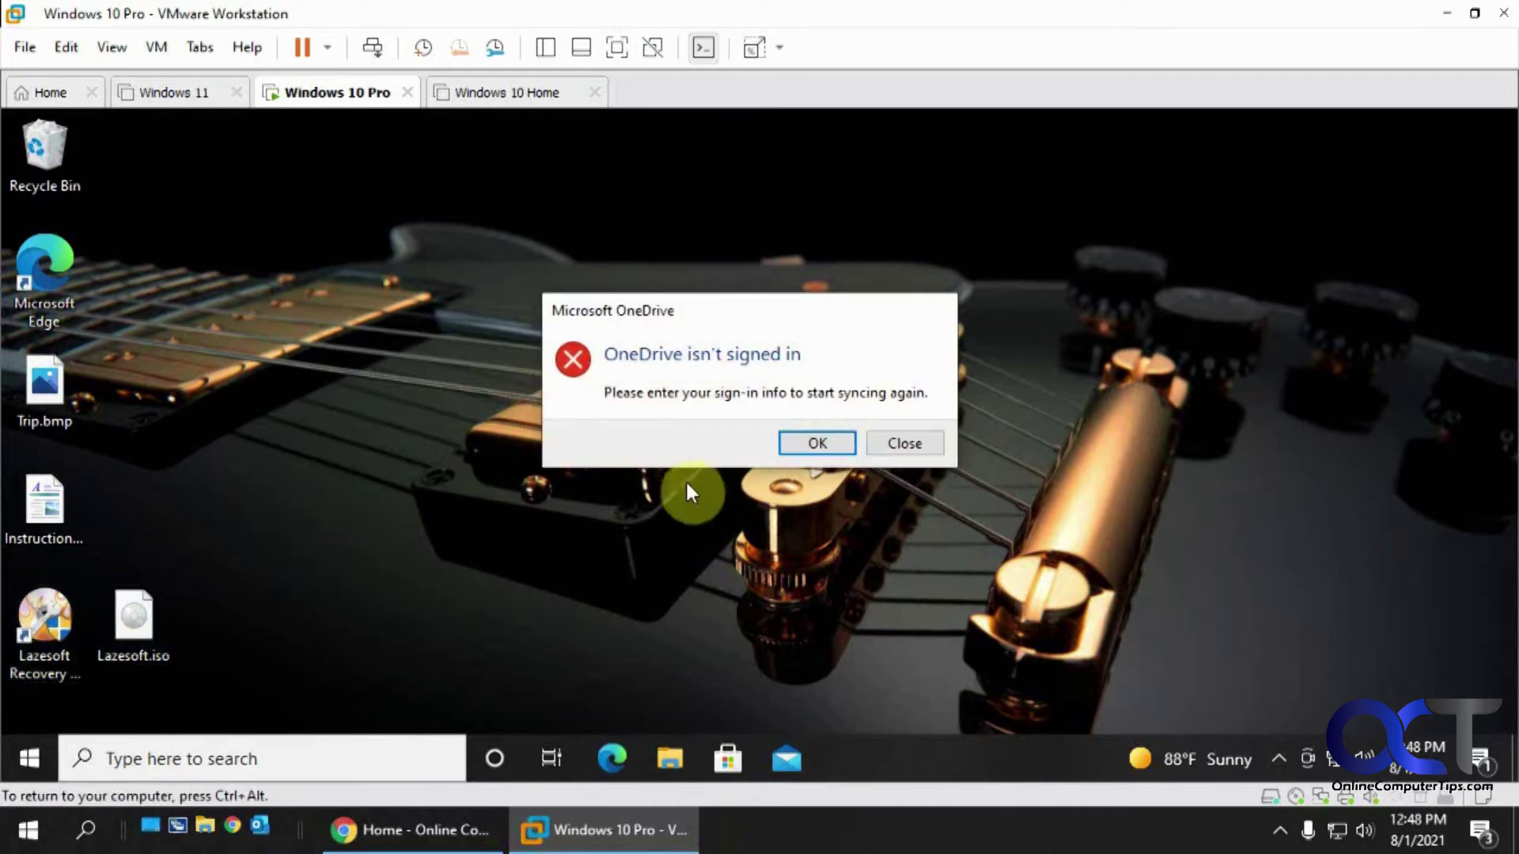
left_click(795, 449)
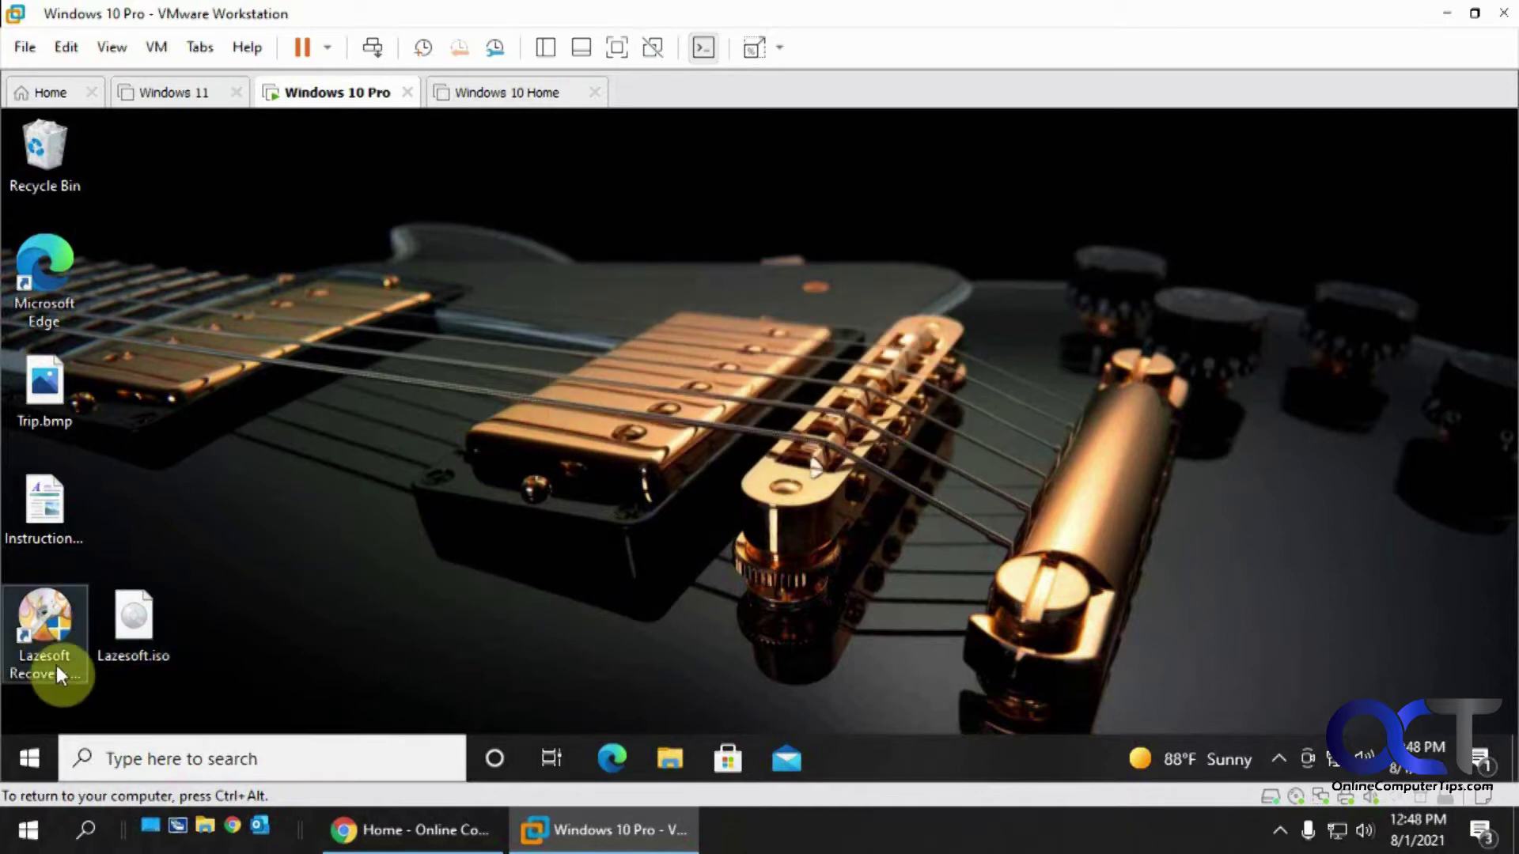
double_click(57, 639)
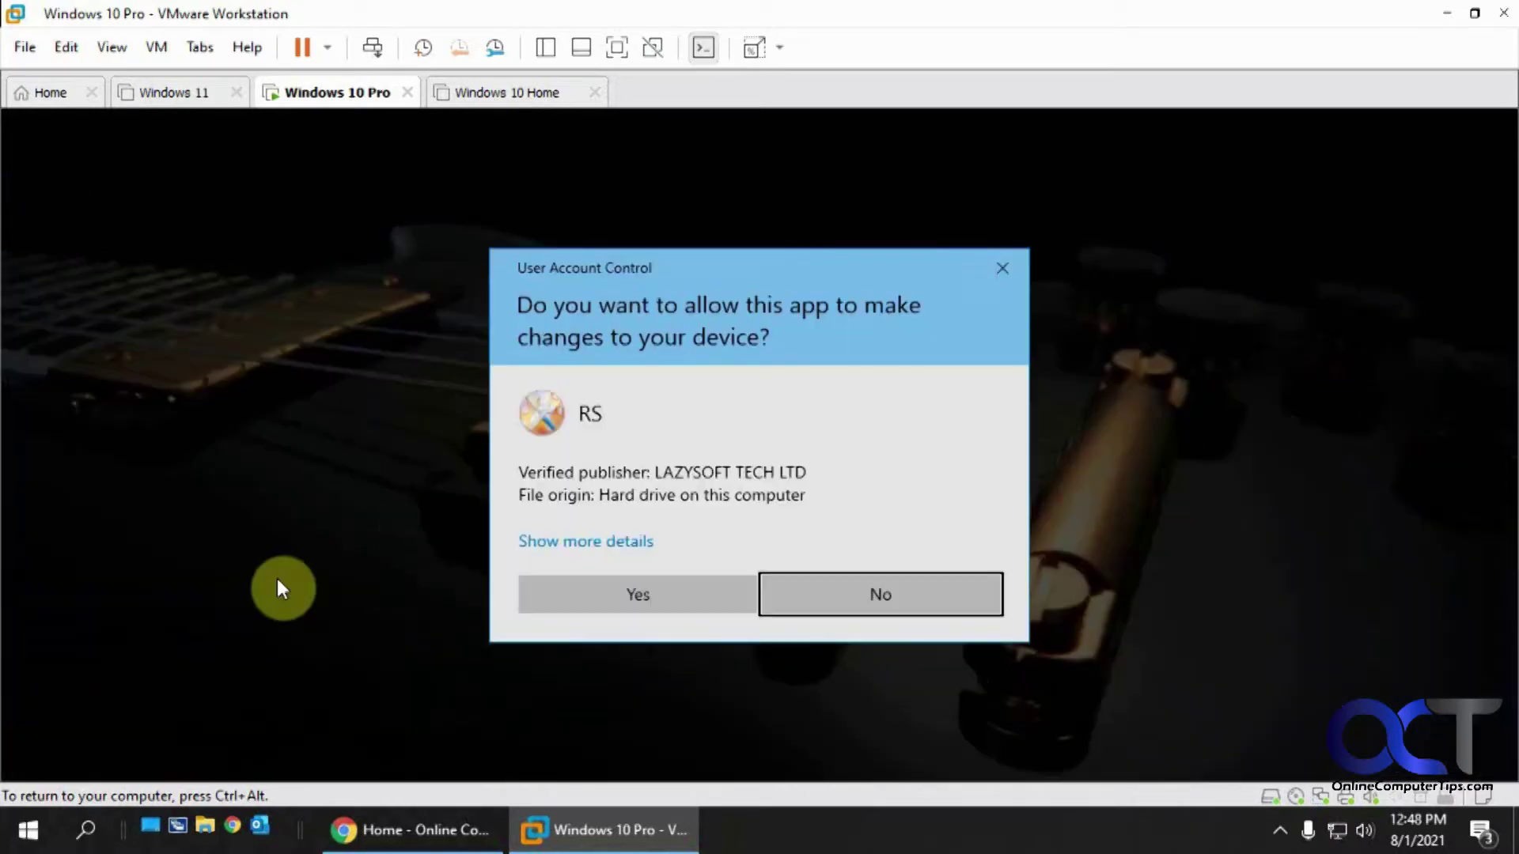
left_click(577, 590)
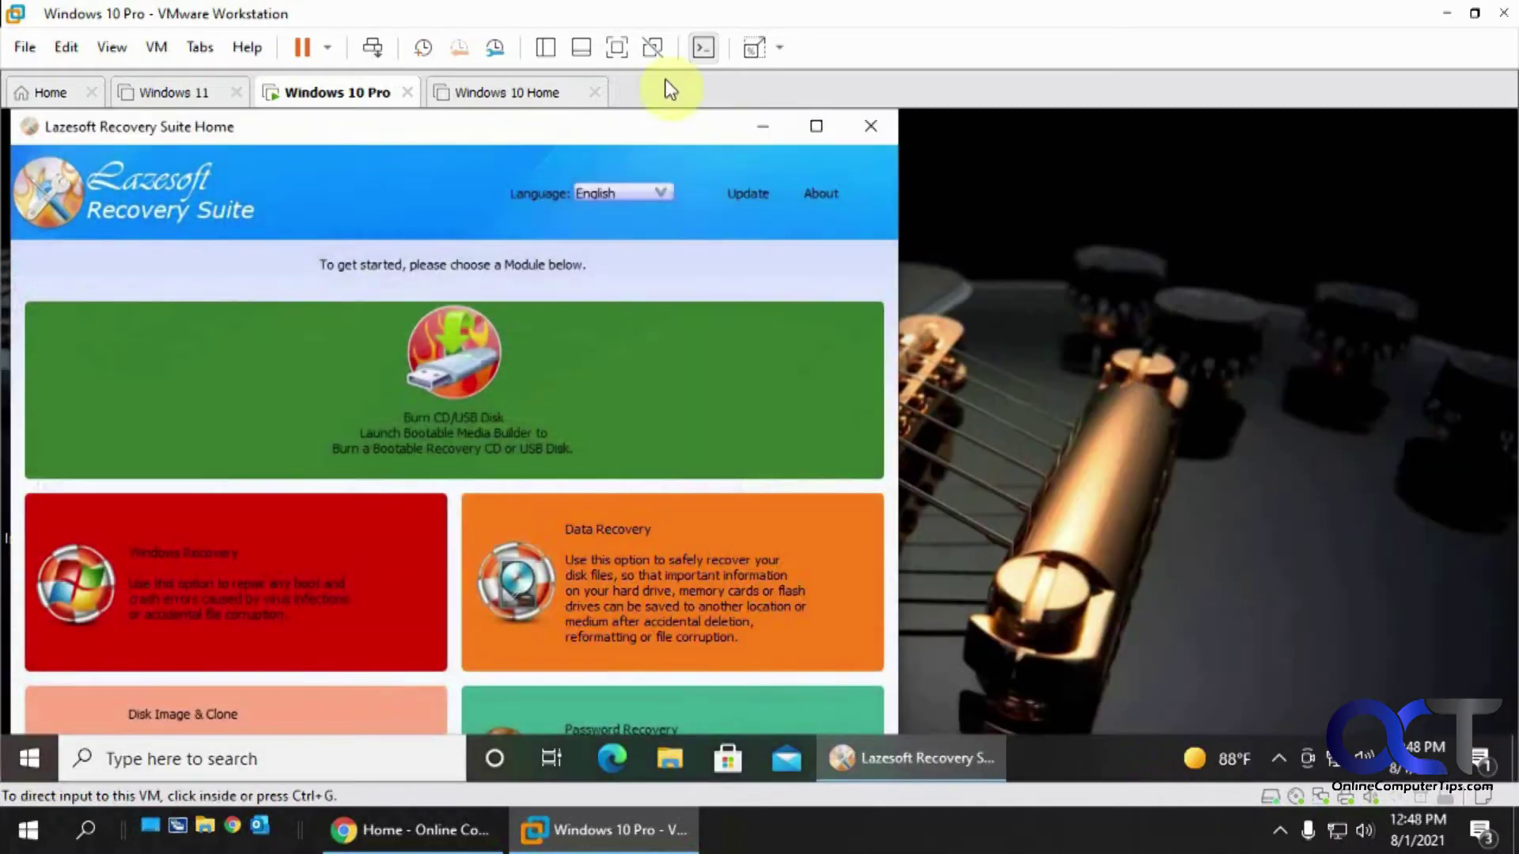
left_click_drag(644, 129, 1012, 130)
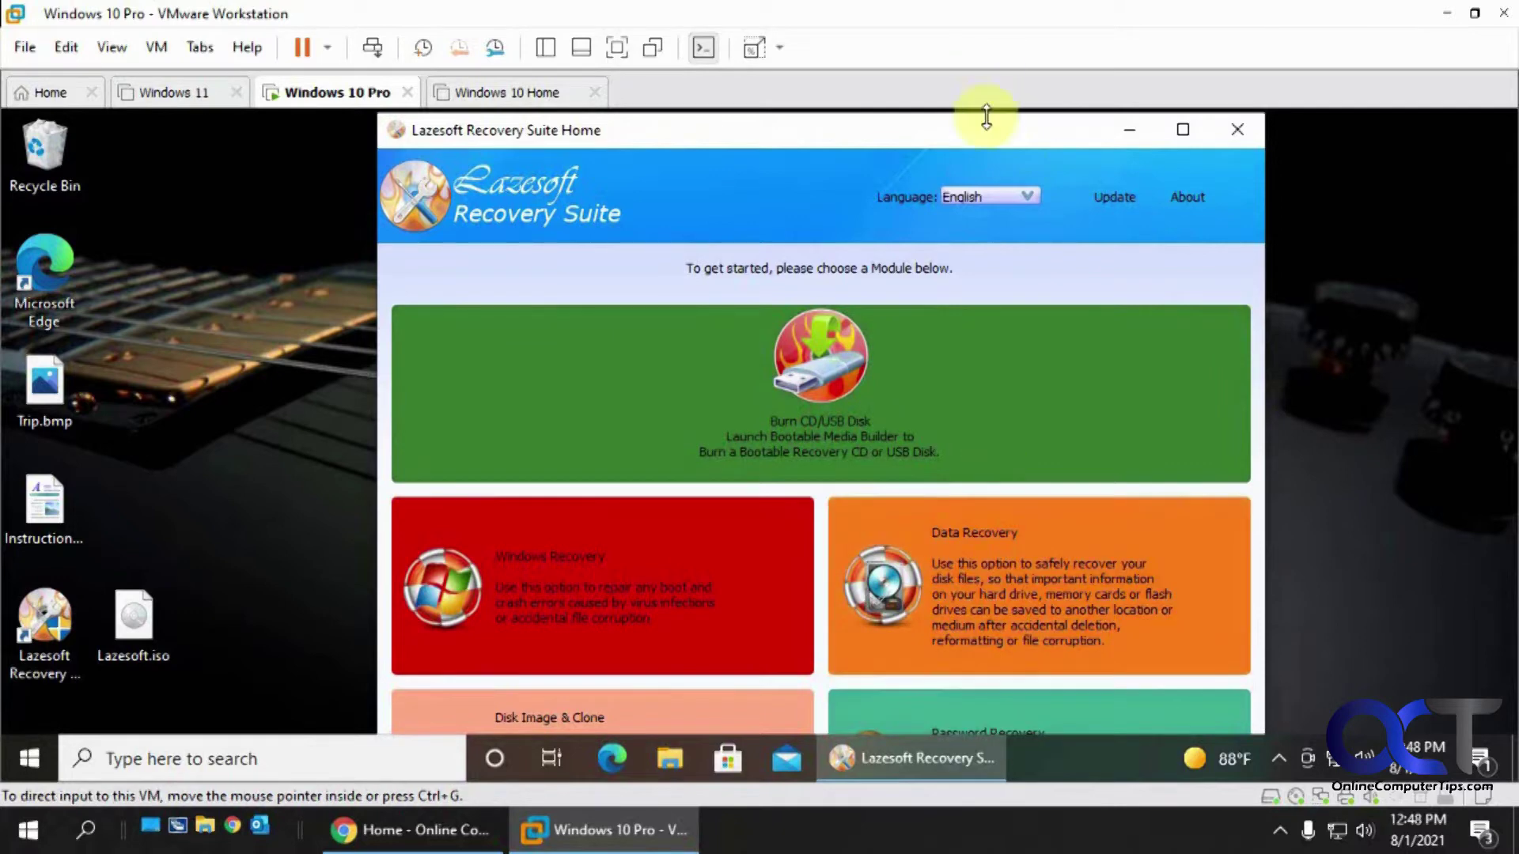
left_click_drag(990, 136, 998, 107)
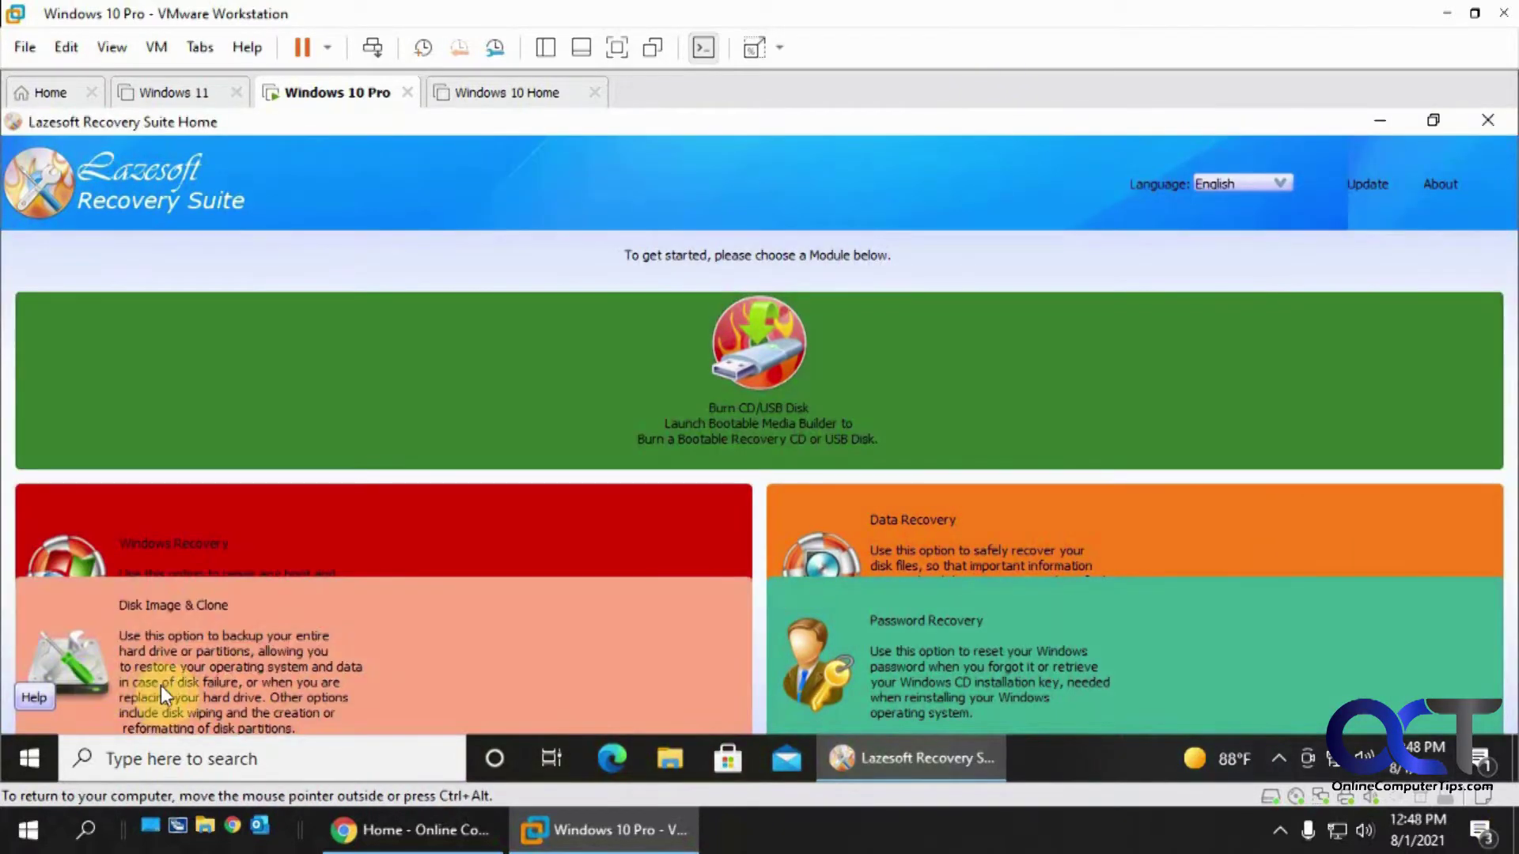
Try to open the Password Recovery module from within Windows
left_click(1008, 662)
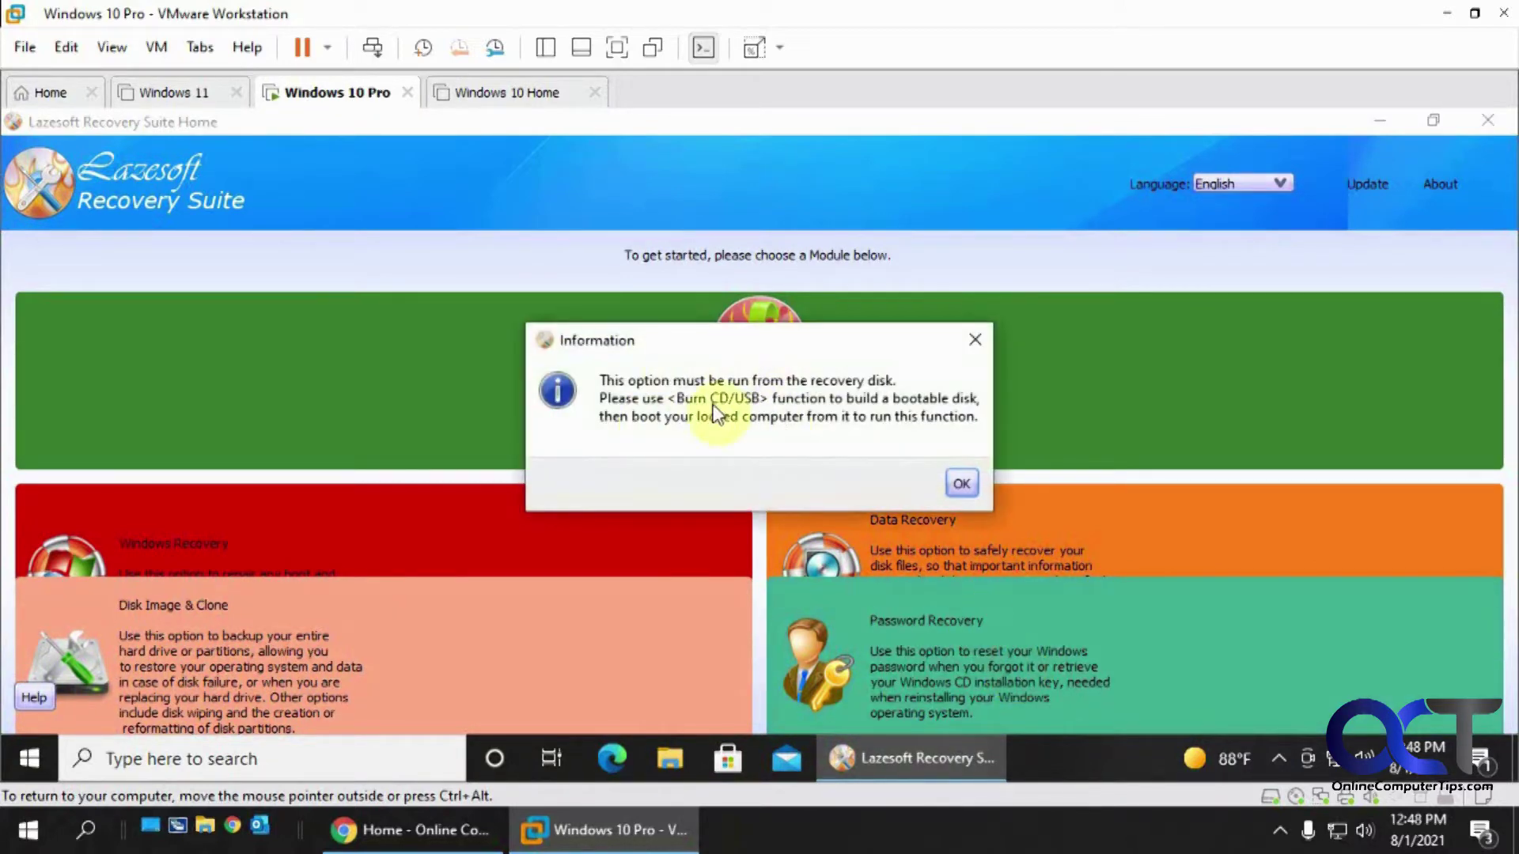
left_click(963, 483)
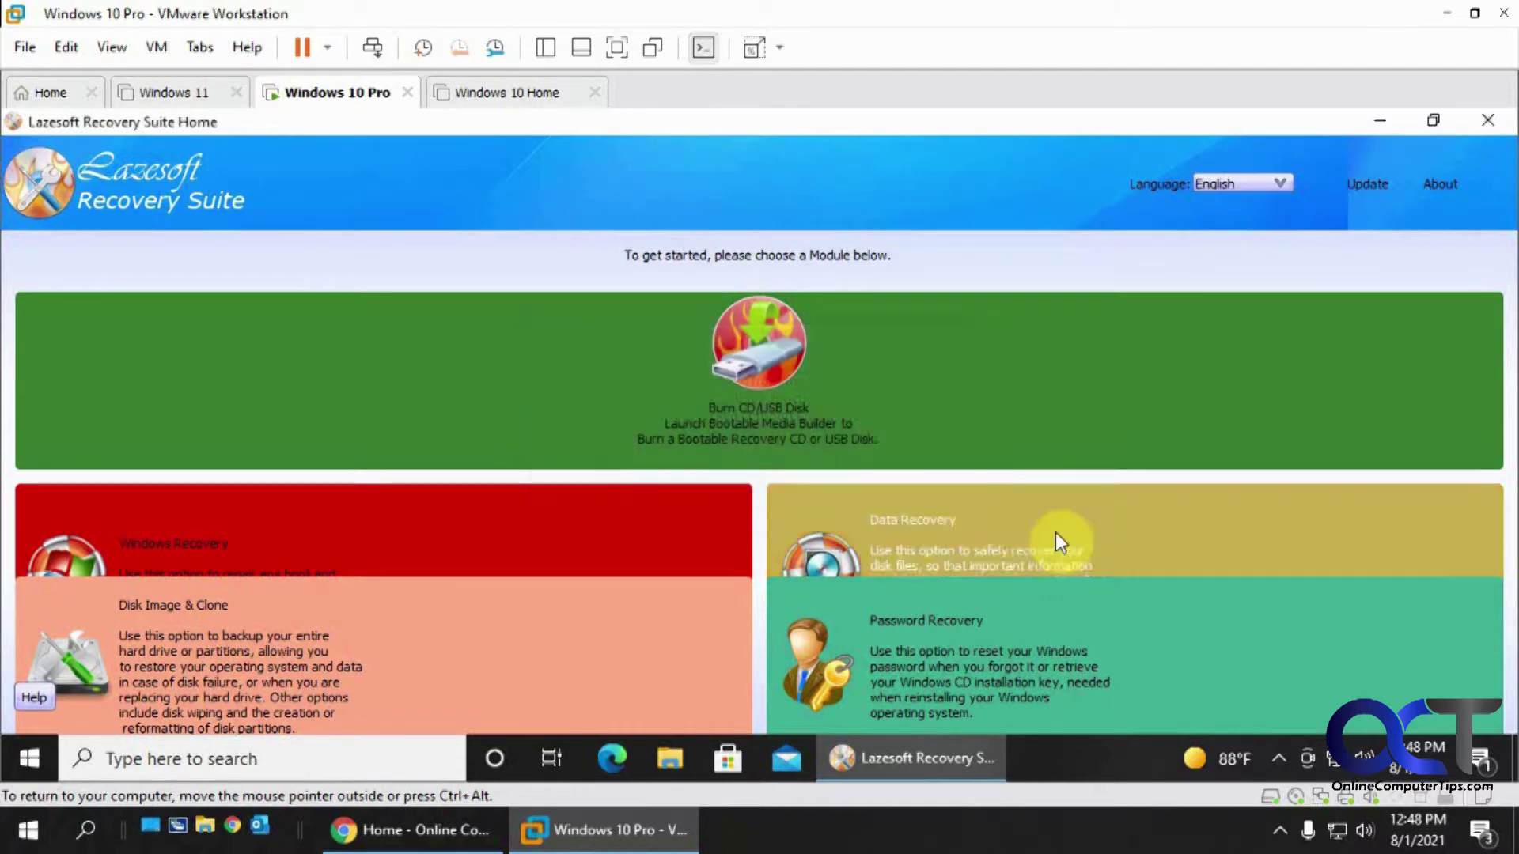
Start the Burn CD/USB Disk media builder and keep the target Windows version as Same as this computer
left_click(771, 378)
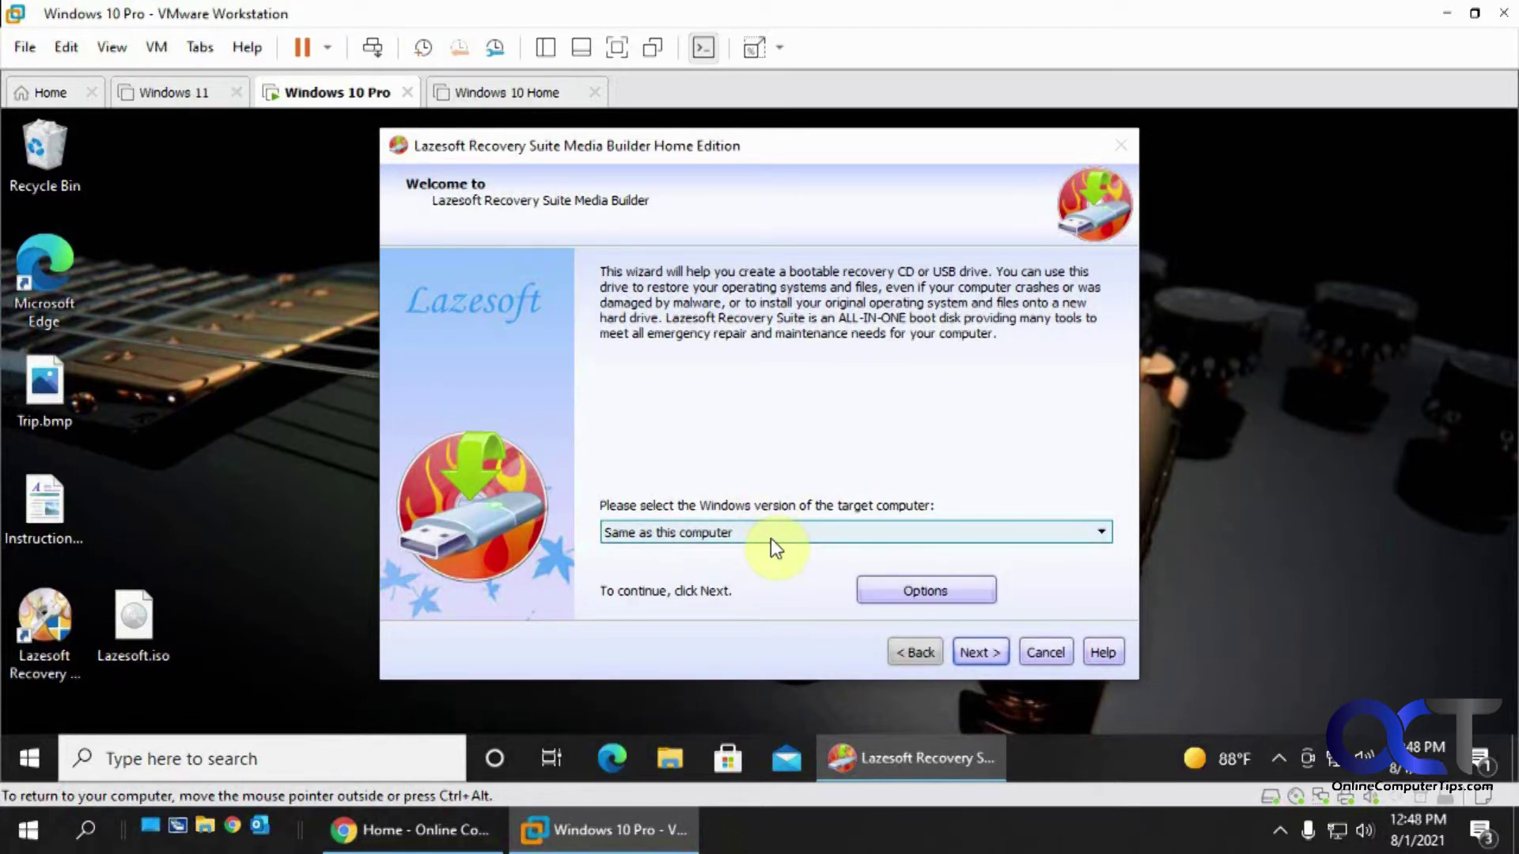
left_click(710, 533)
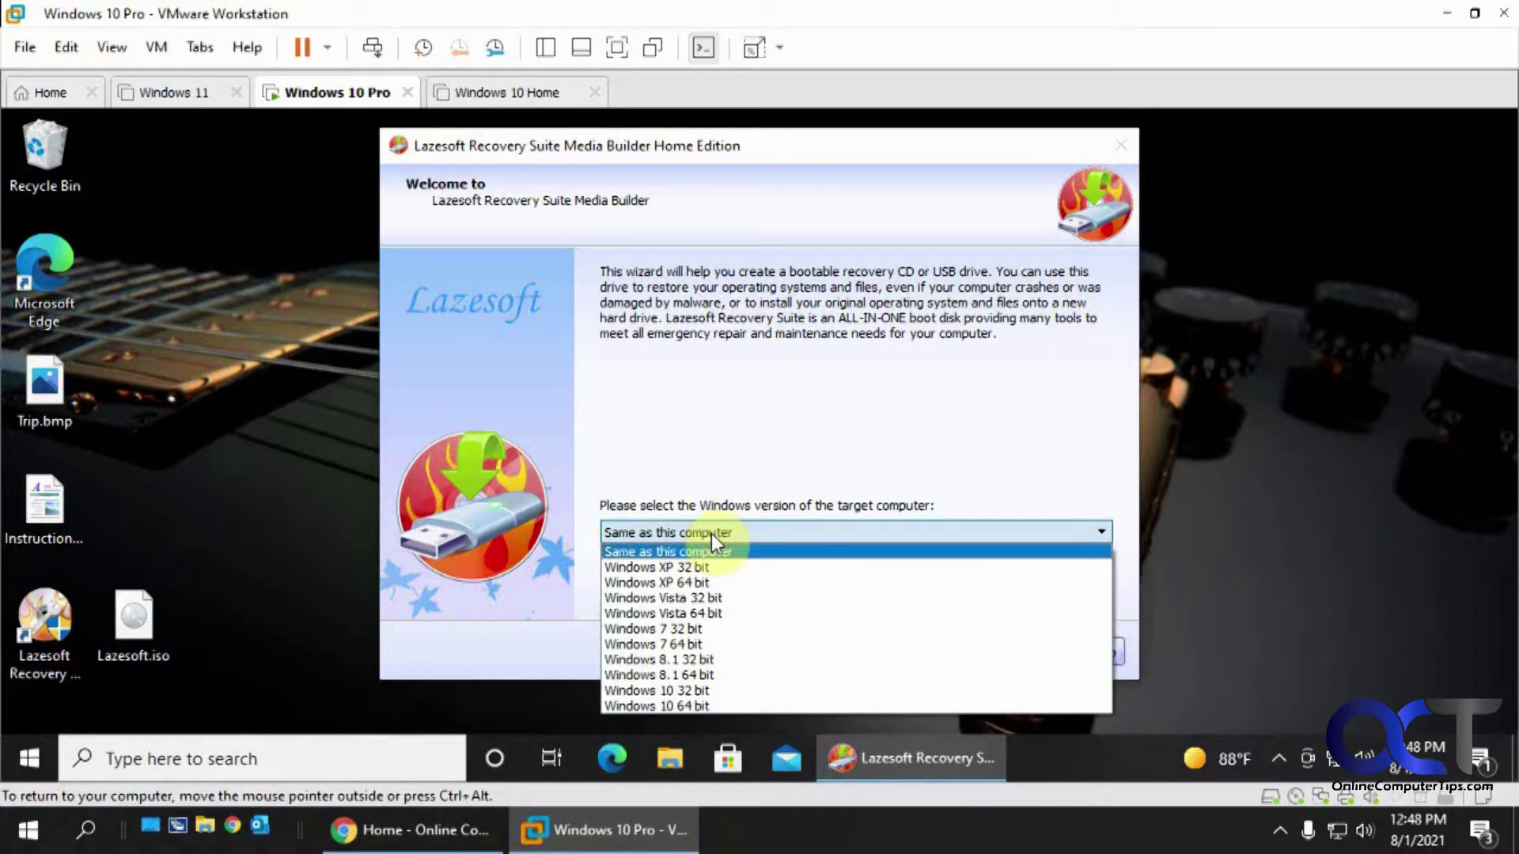
left_click(747, 457)
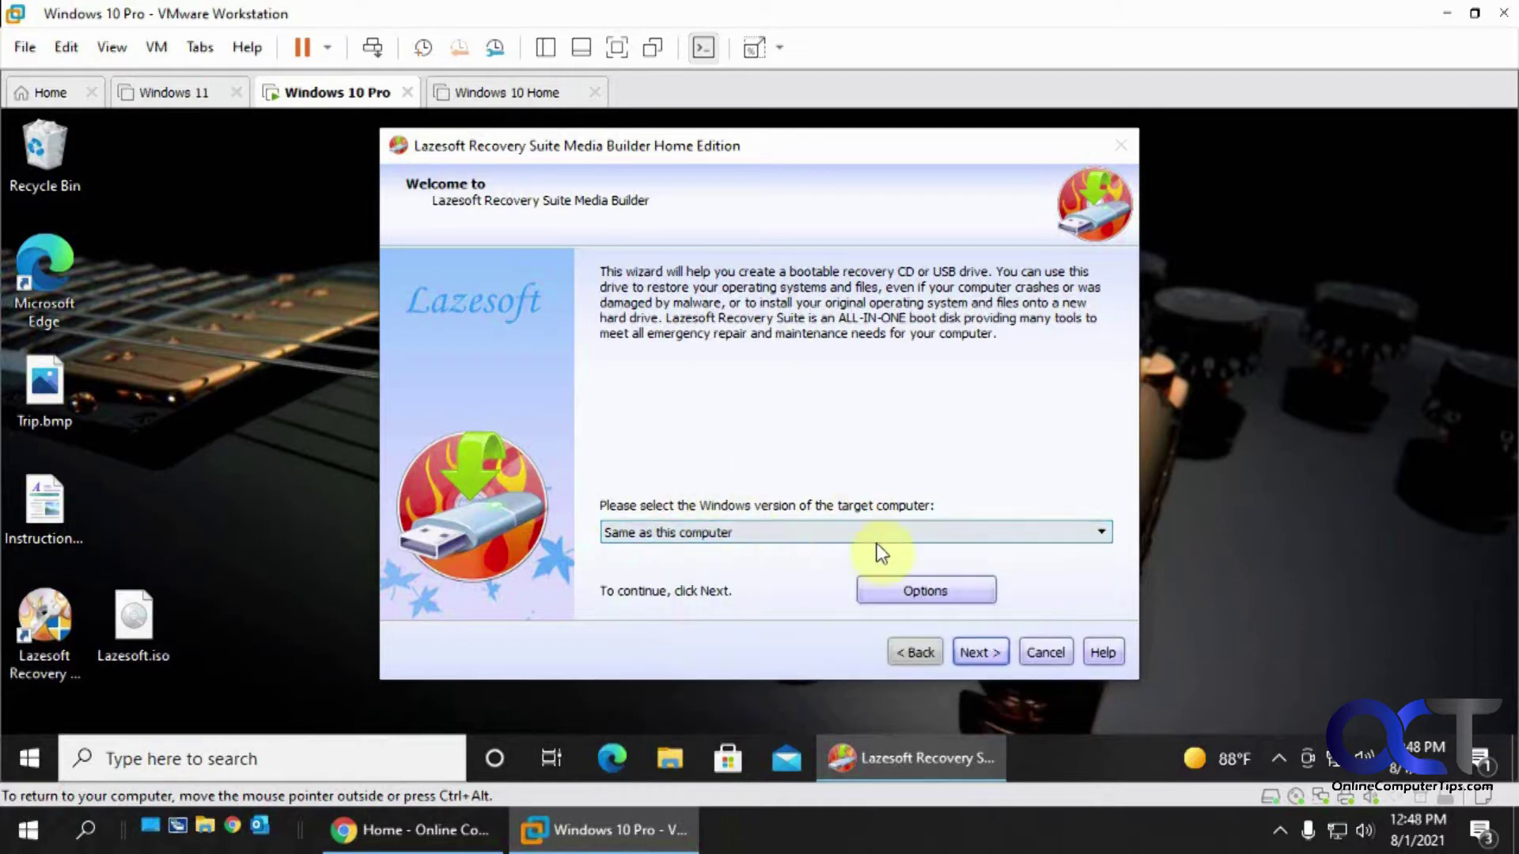
left_click(981, 654)
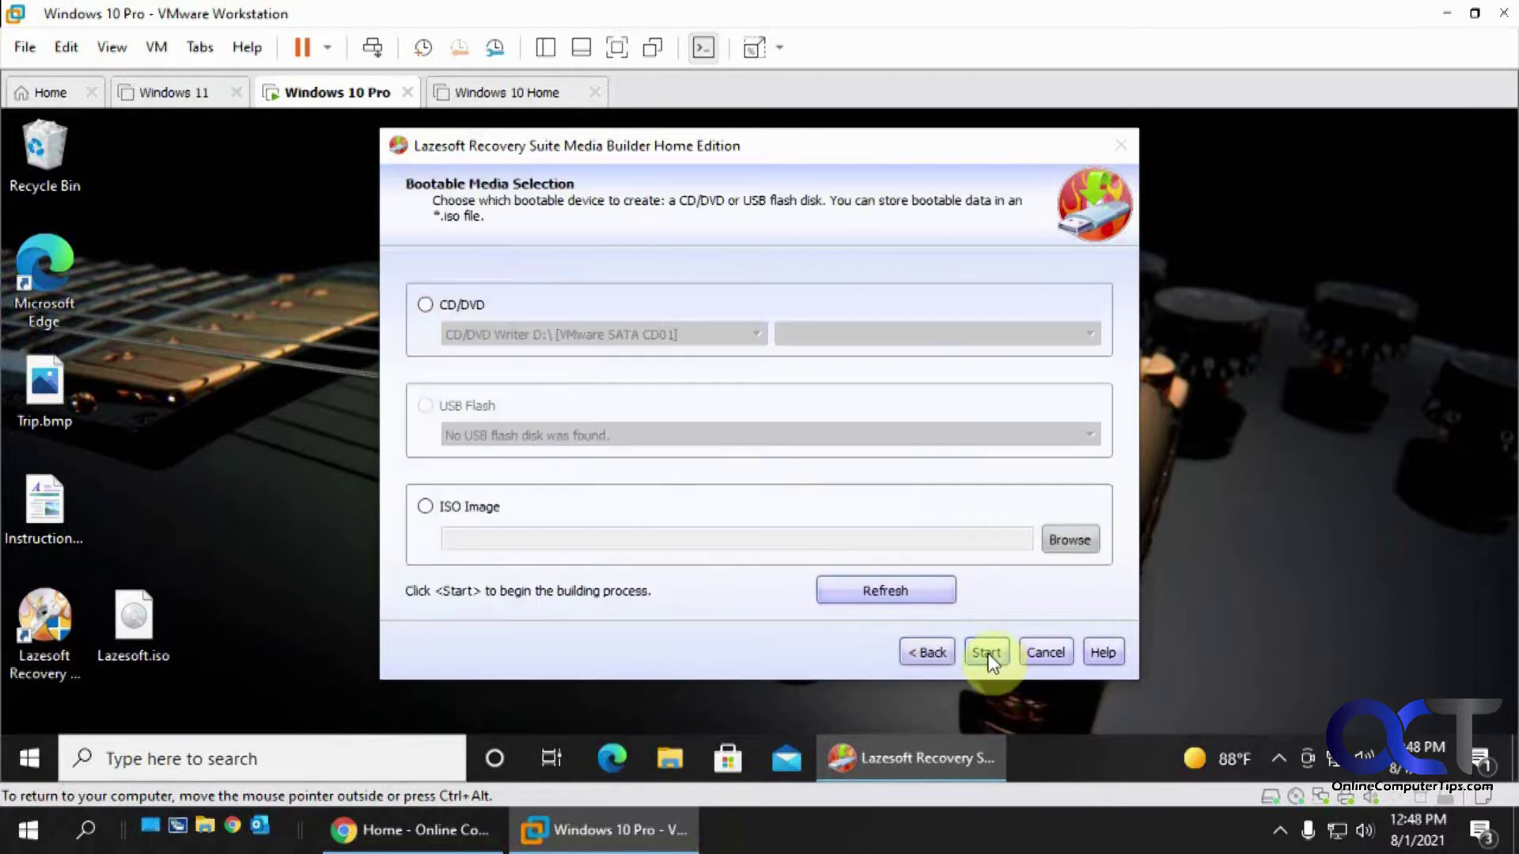
Choose ISO Image as the bootable media, stored as lsboot.iso in the Lazesoft Recovery Suite folder, and start the build
left_click(458, 305)
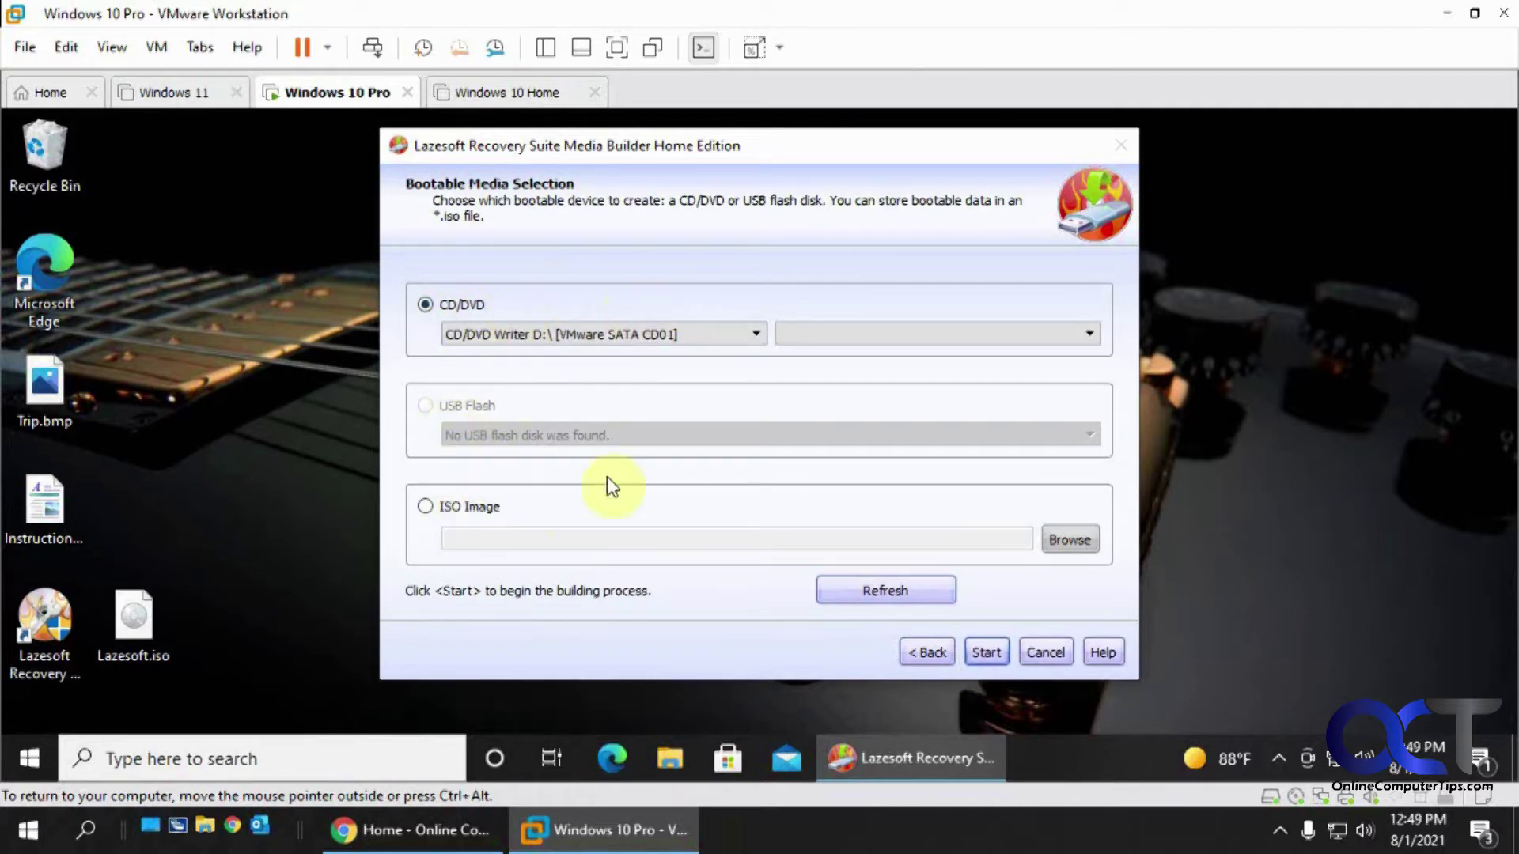
left_click(479, 506)
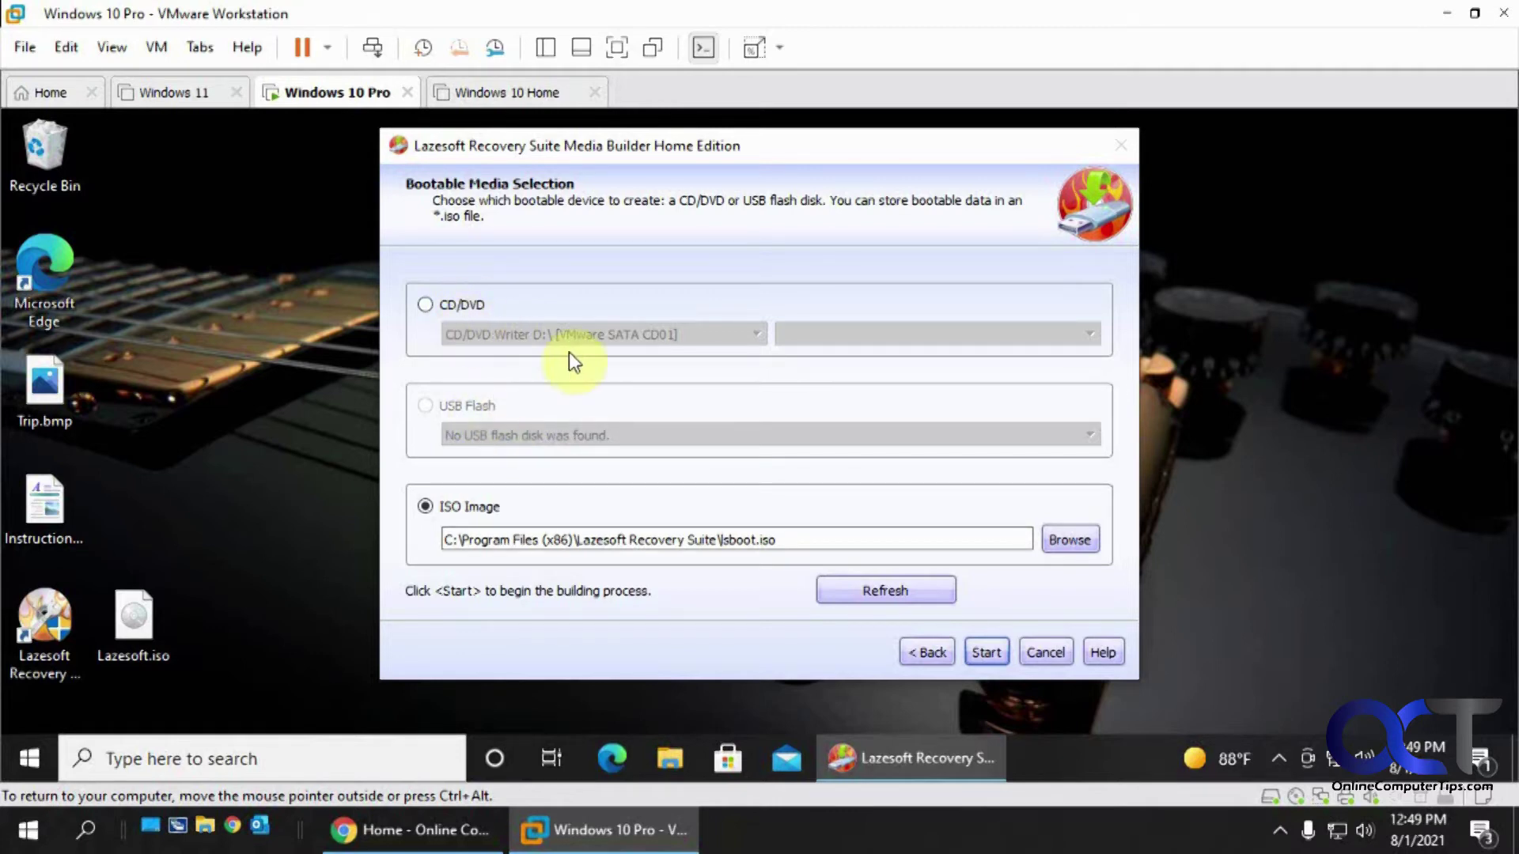
left_click(981, 649)
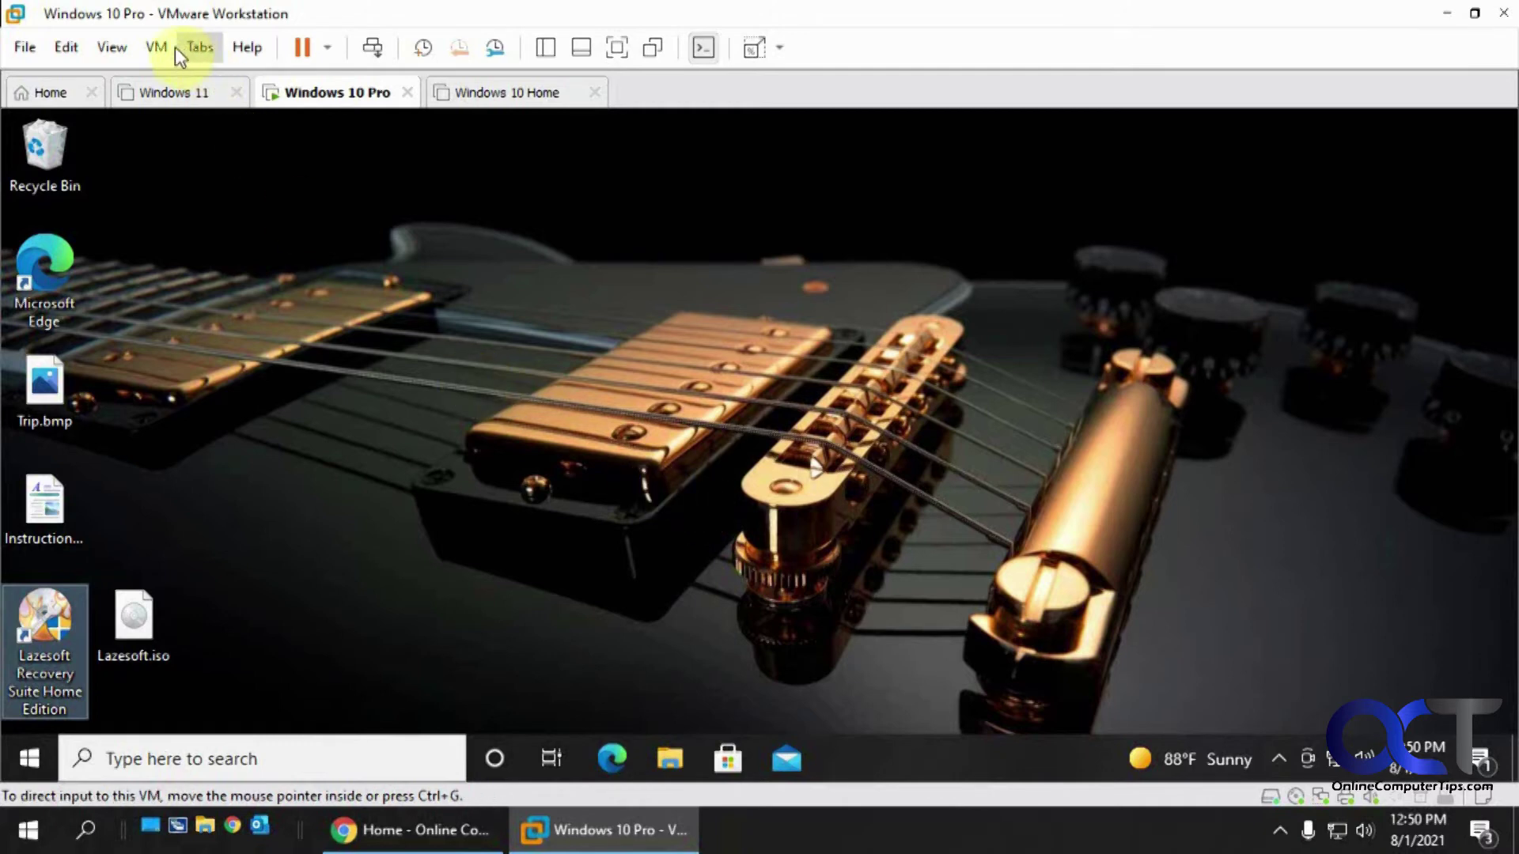
Shut down Windows in the virtual machine and dismiss the Removable Devices hint
left_click(32, 757)
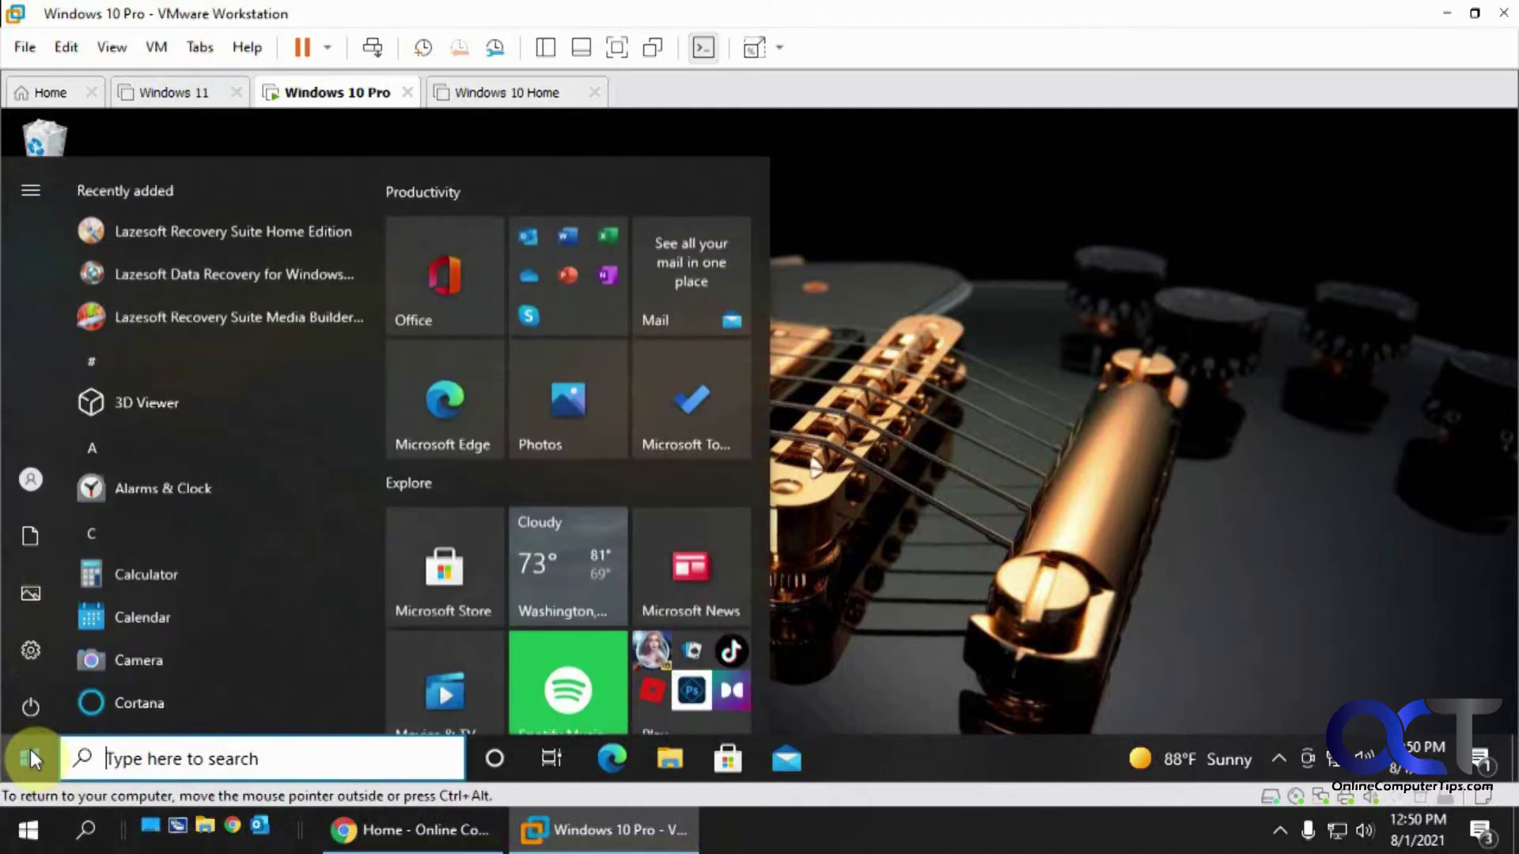
left_click(30, 704)
left_click(59, 609)
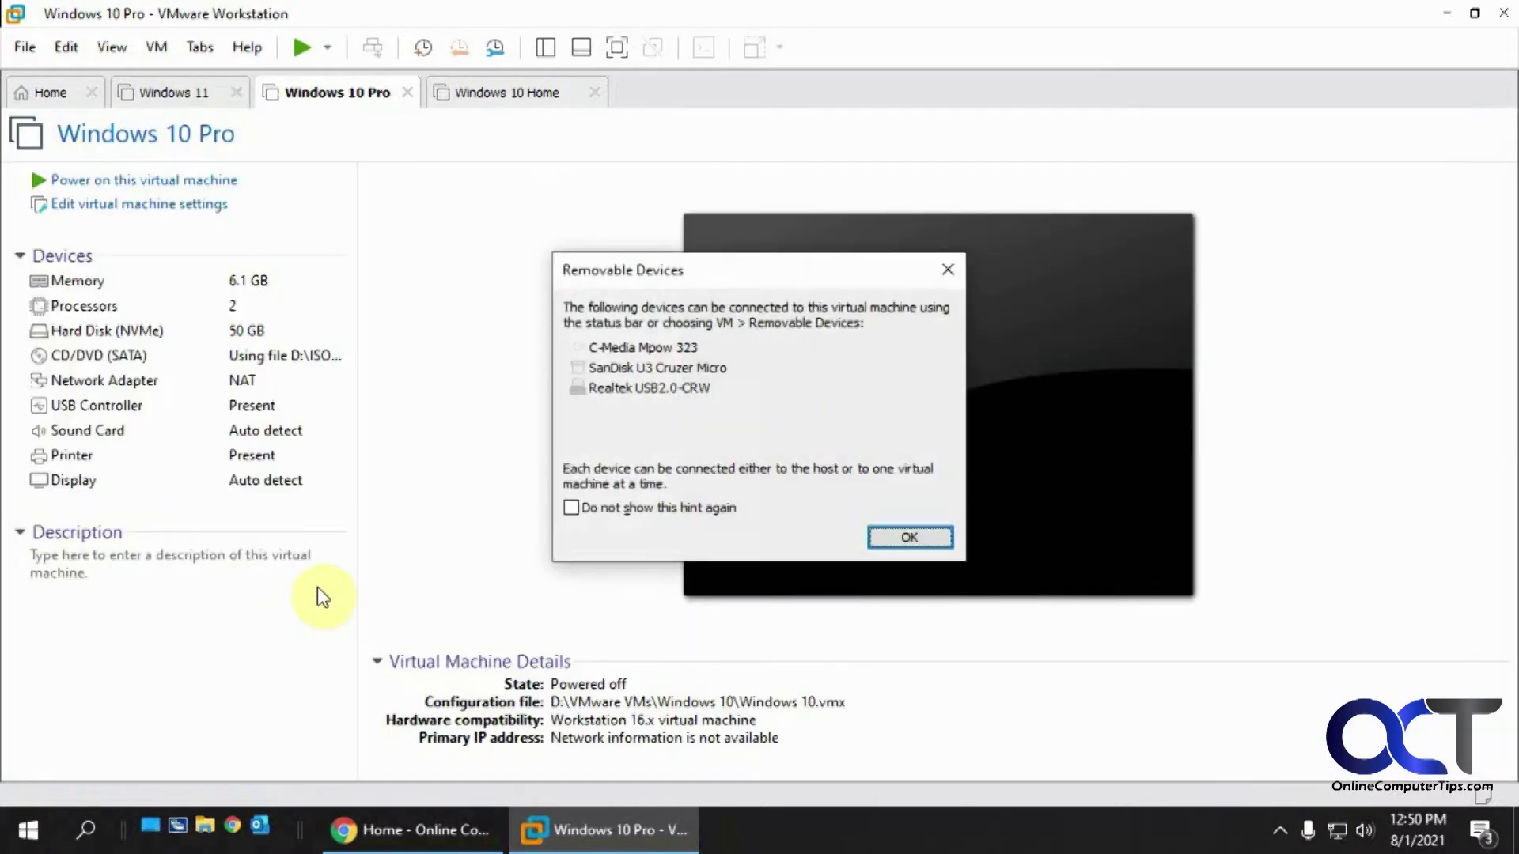
left_click(916, 534)
Check which ISO image the virtual machine's CD/DVD (SATA) drive uses, leaving its settings without changes
left_click(157, 47)
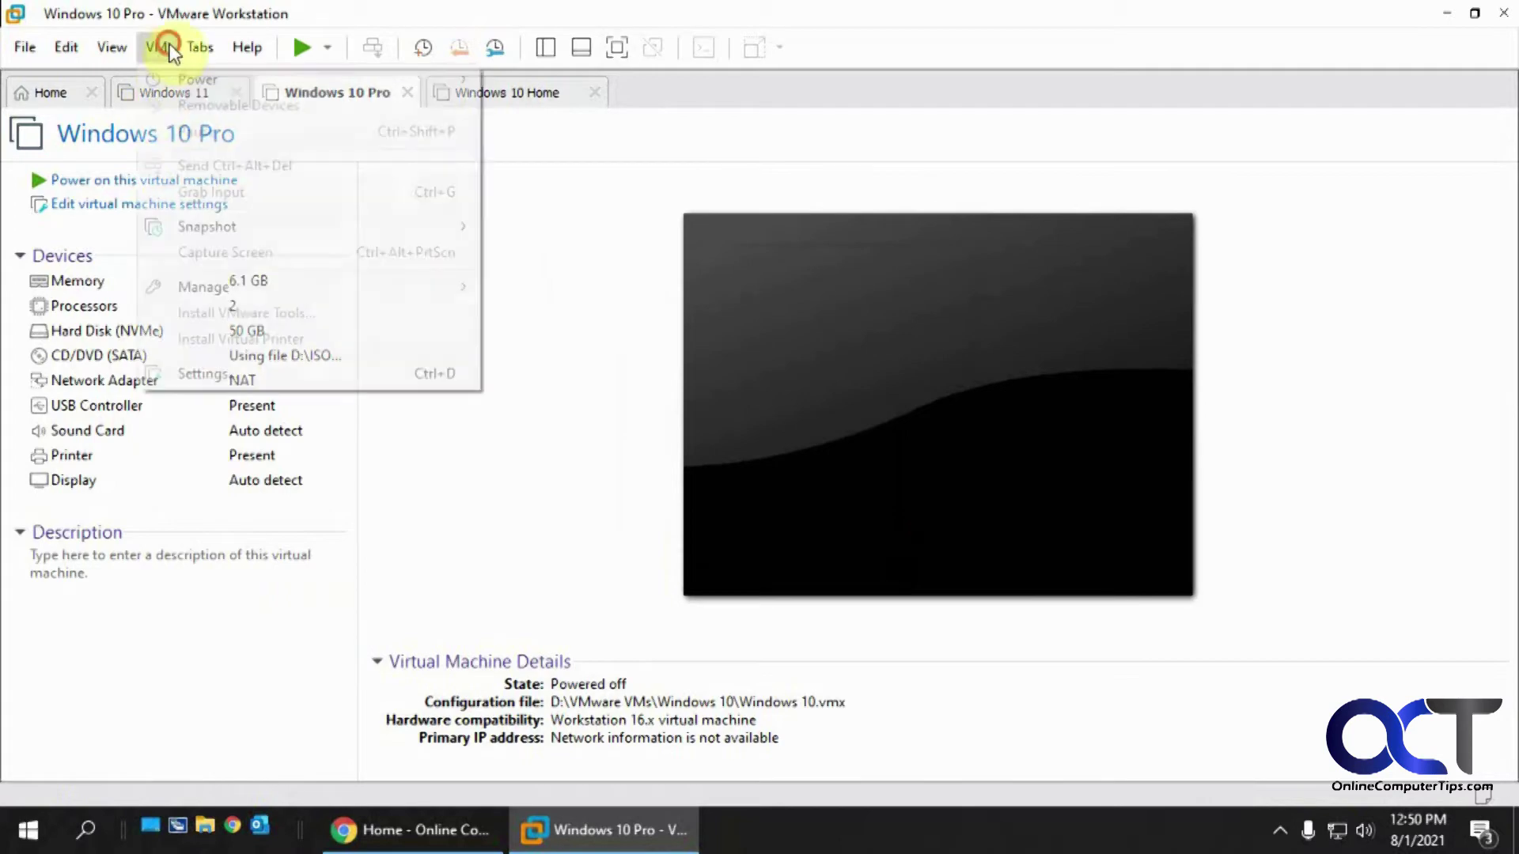
left_click(233, 372)
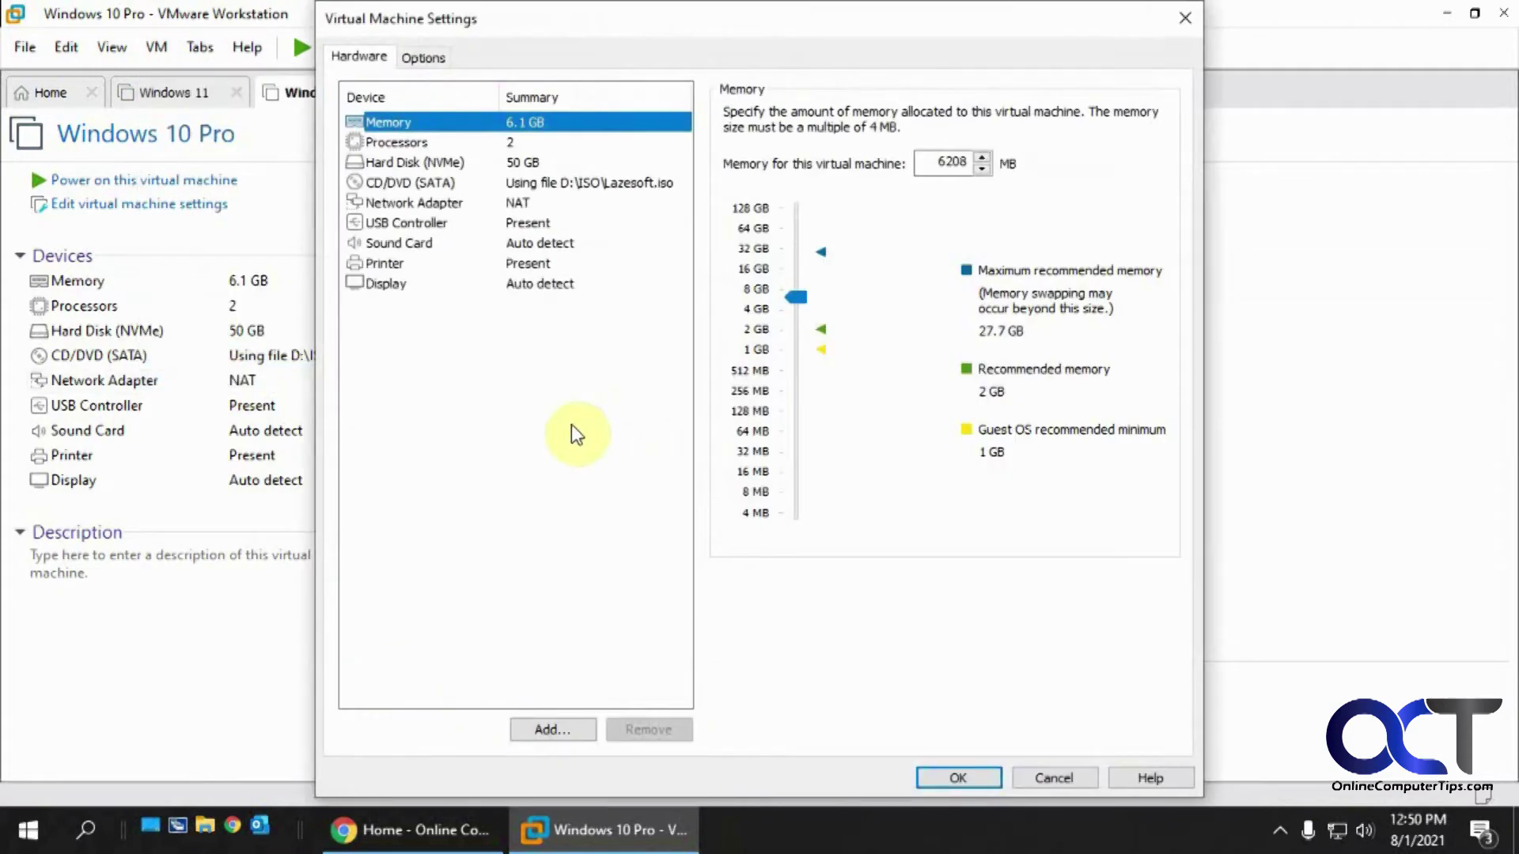
left_click(593, 183)
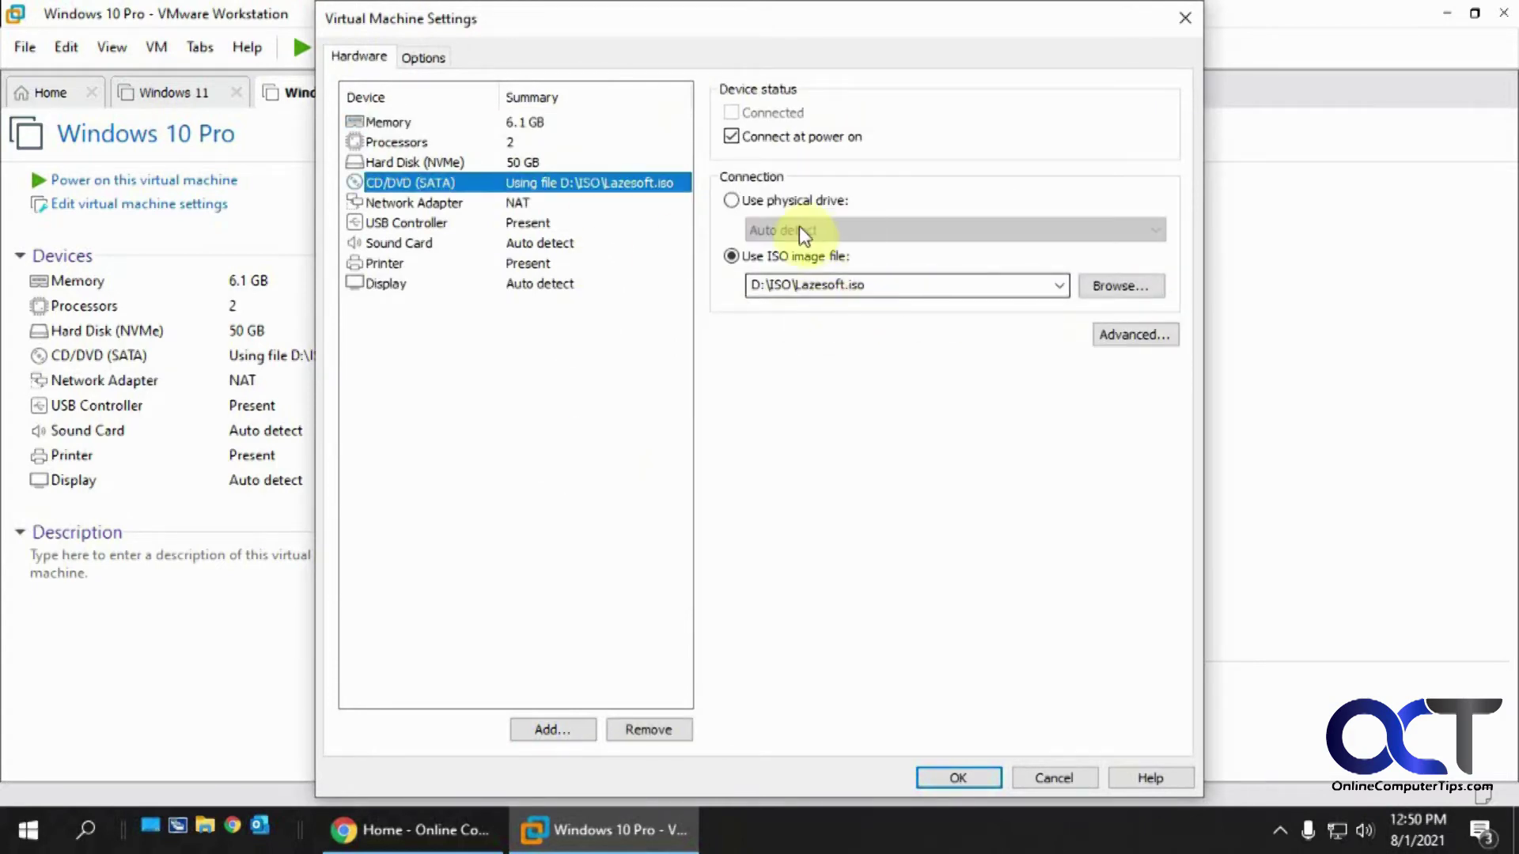
left_click(1049, 779)
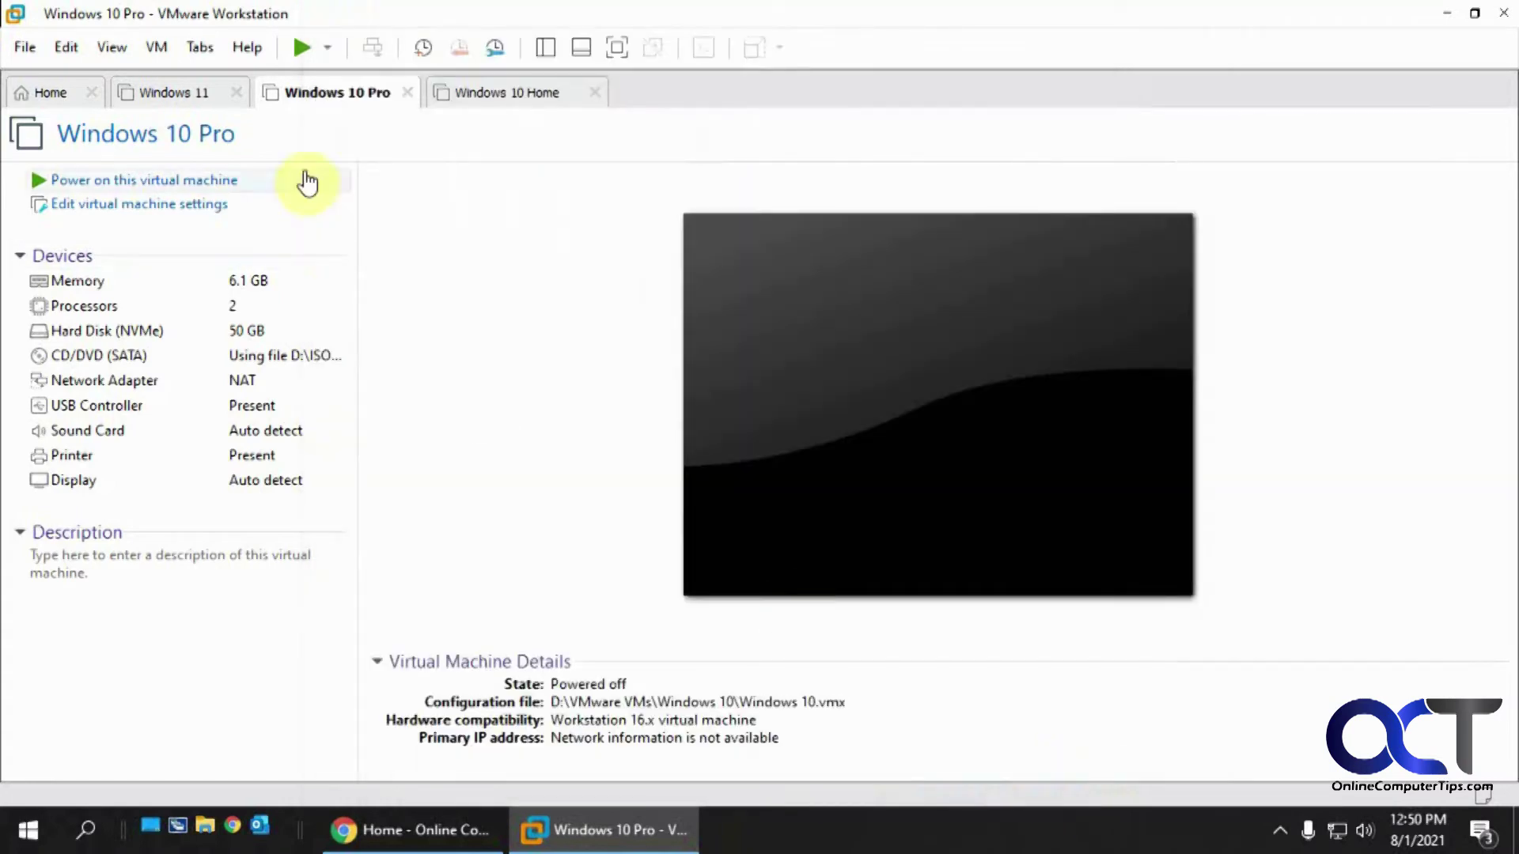
Power on the Windows 10 Pro virtual machine to its firmware
left_click(156, 48)
mouse_move(169, 74)
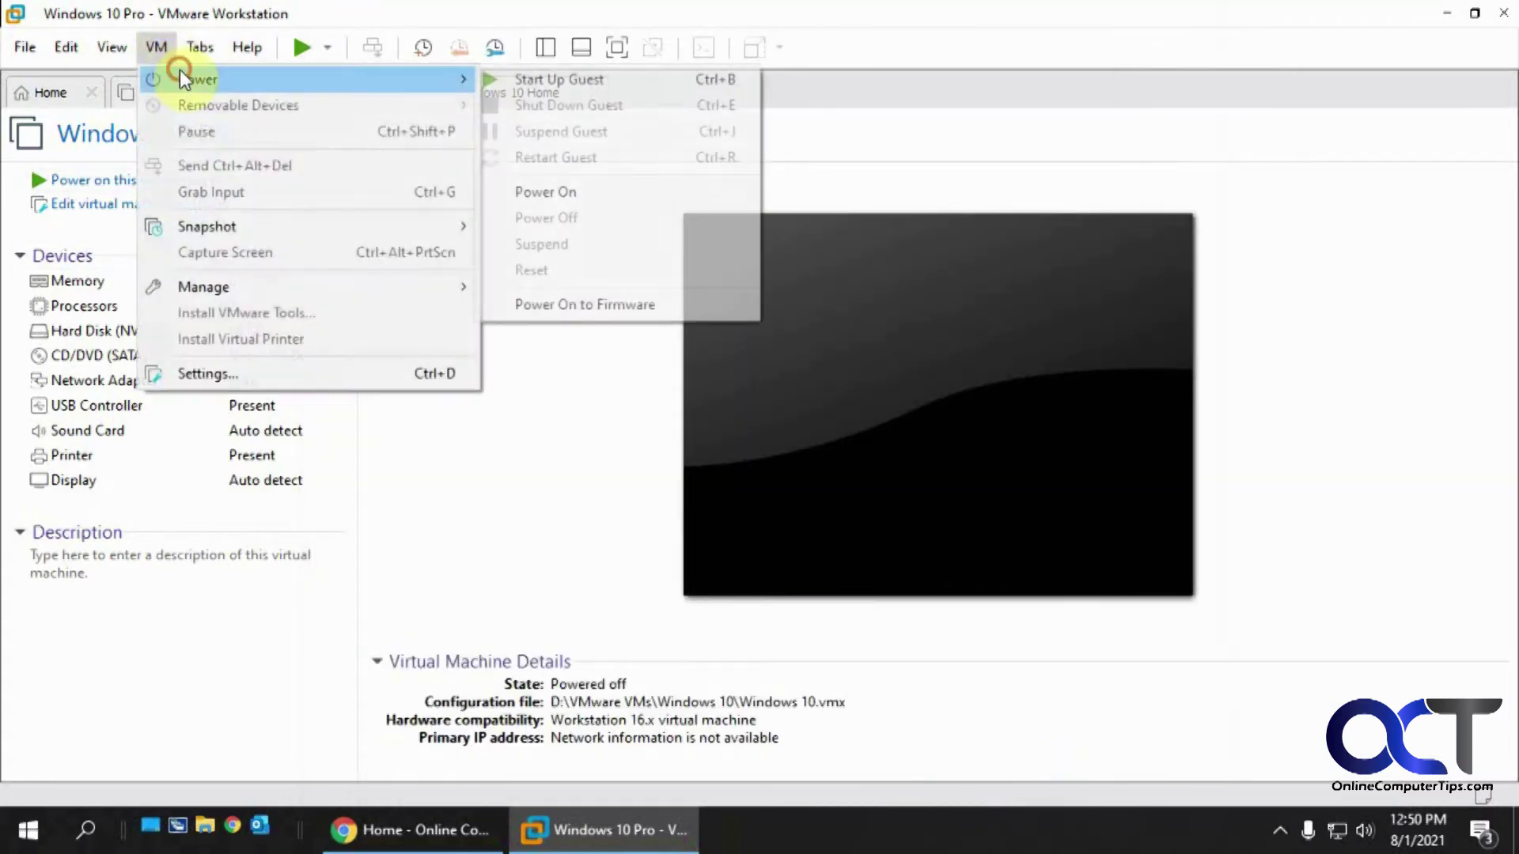
left_click(553, 305)
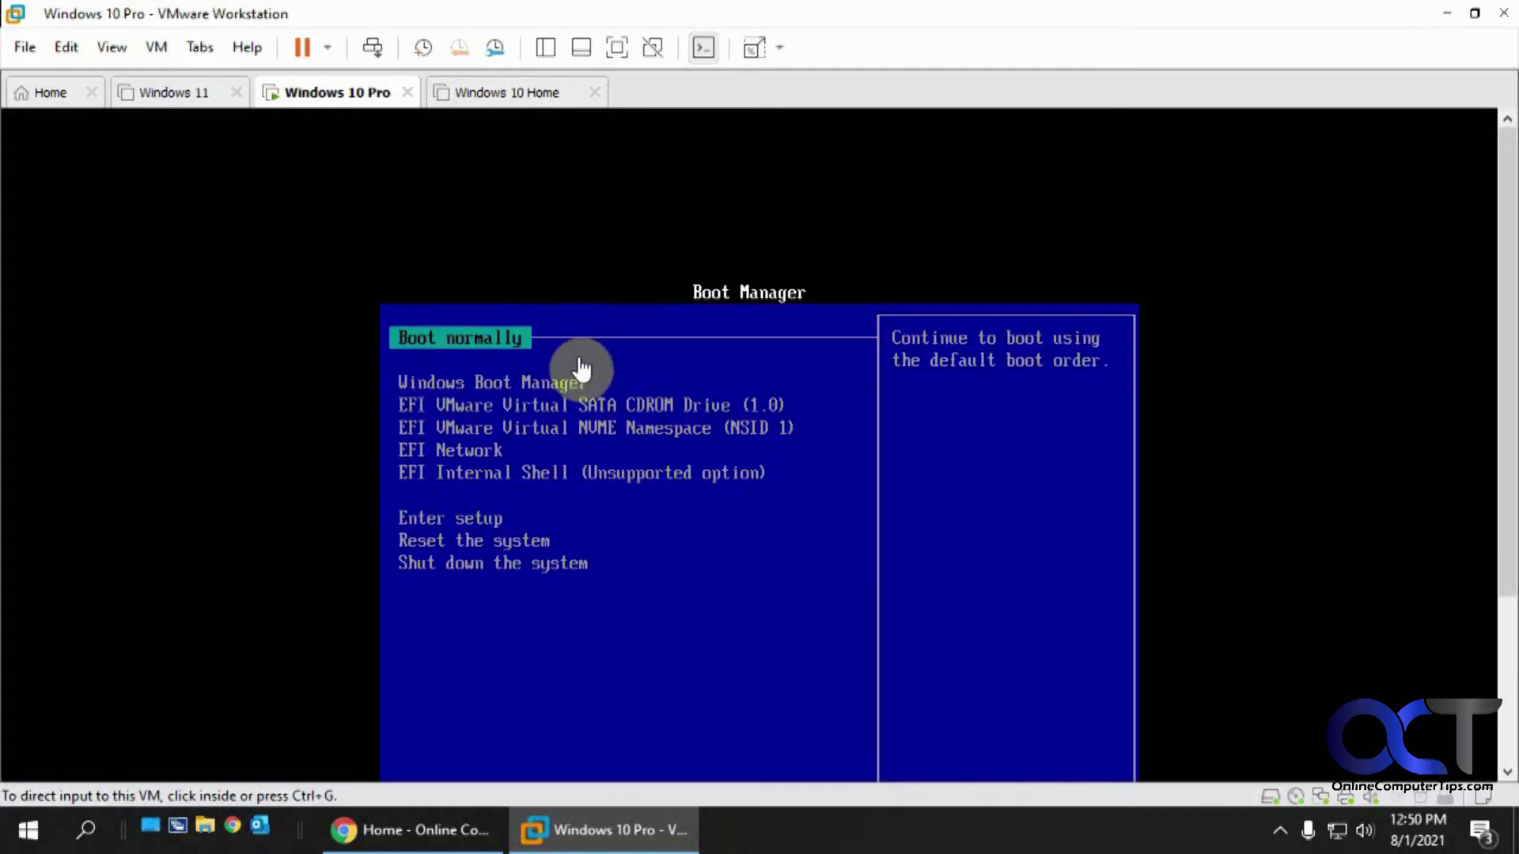
Enter the firmware setup from the Boot Manager and open the boot options configuration
left_click(597, 374)
key("Down")
key("Down")
key("Down")
key("Down")
key("Down")
key("Down")
key("Down")
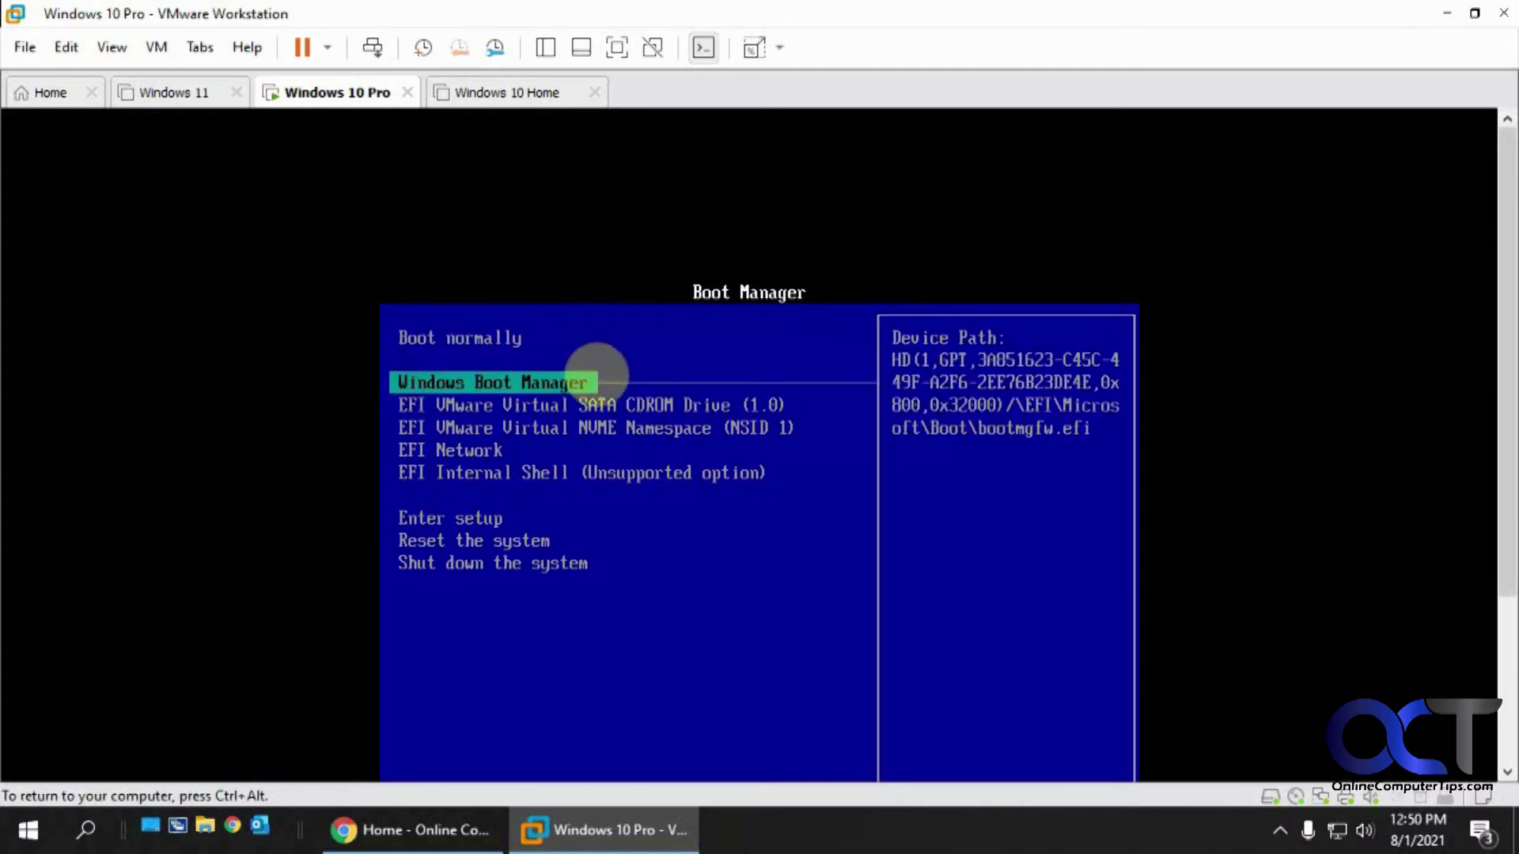
key("Up")
key("Return")
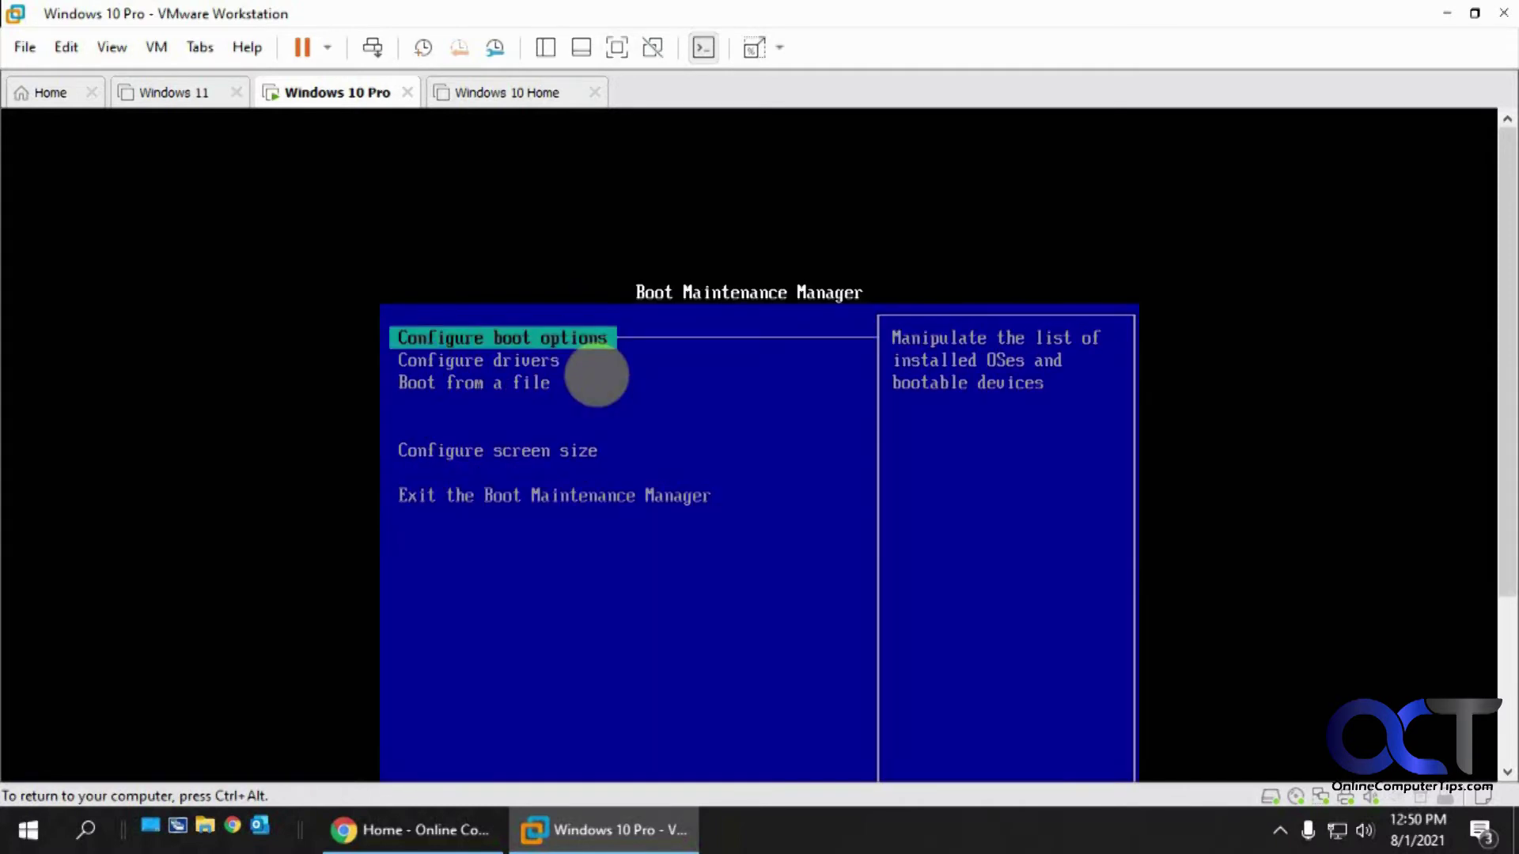
key("Return")
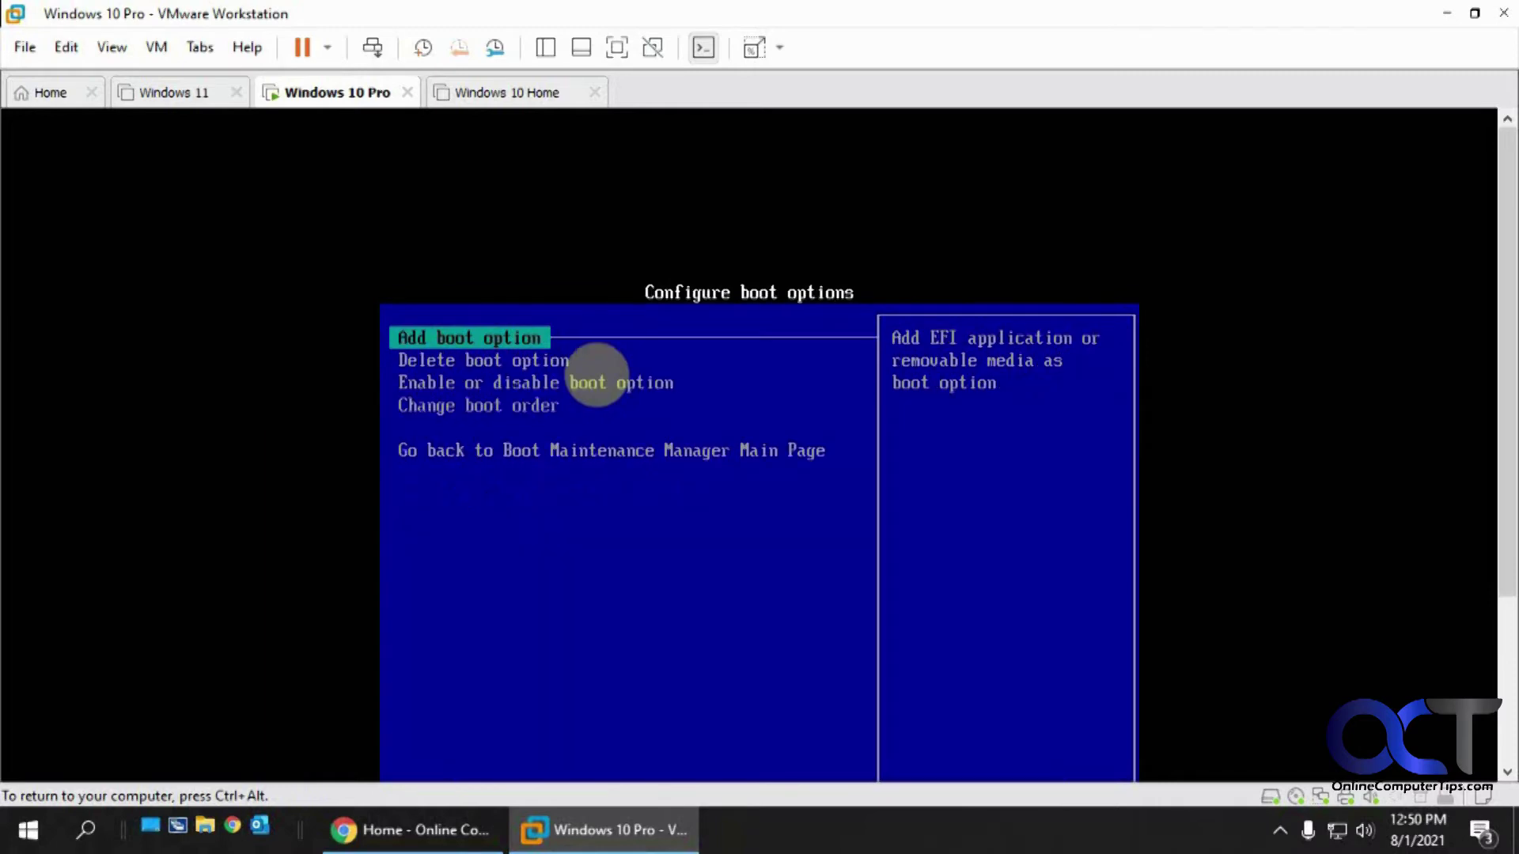
Change the boot order so EFI VMware Virtual SATA CDROM Drive (1.0) comes first, and commit the change
key("Down")
key("Down")
key("Down")
key("Return")
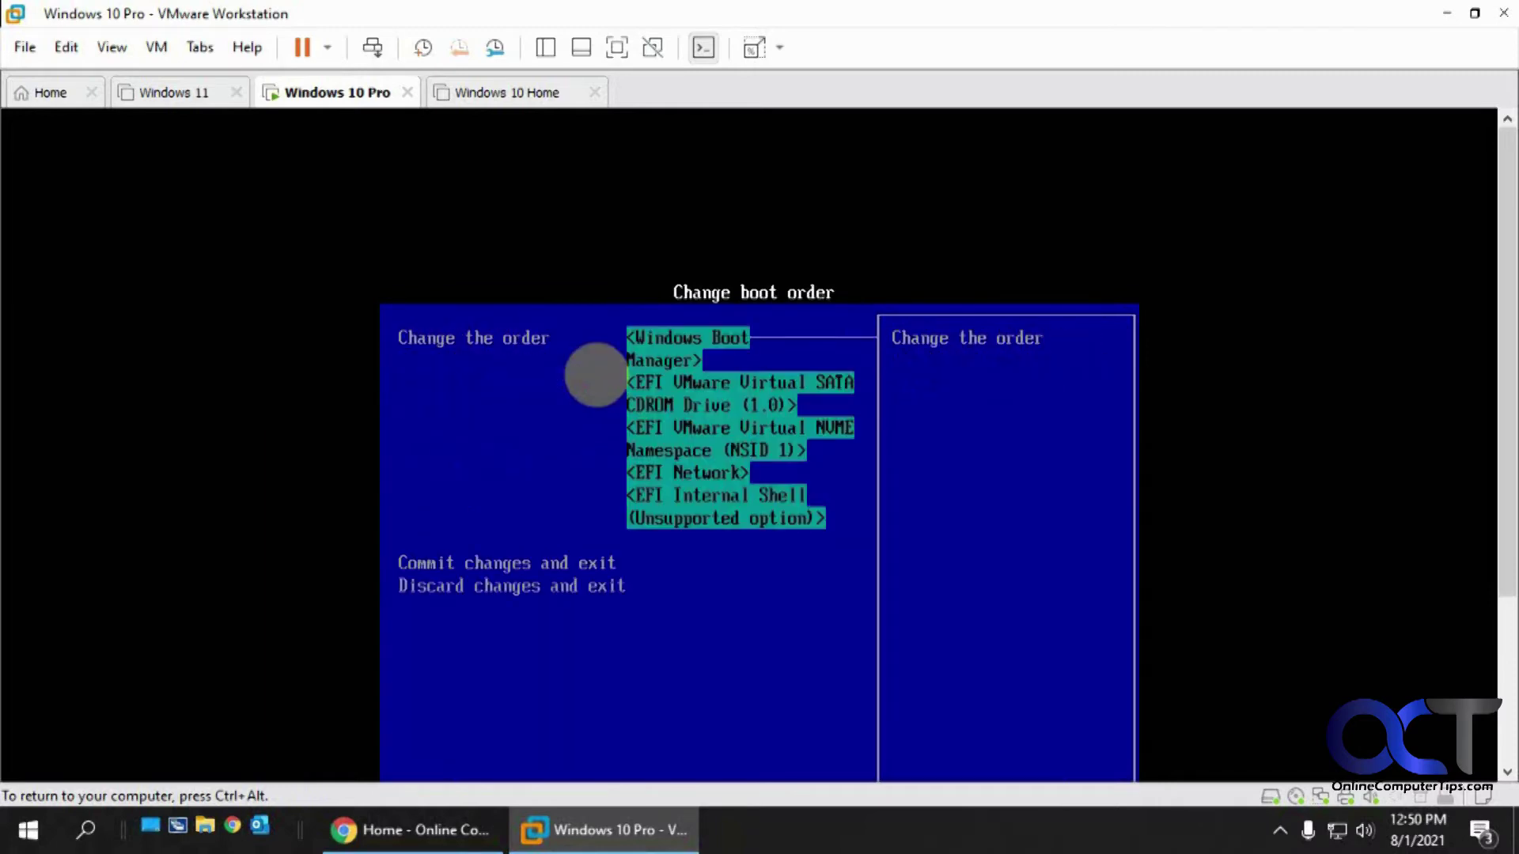
key("Return")
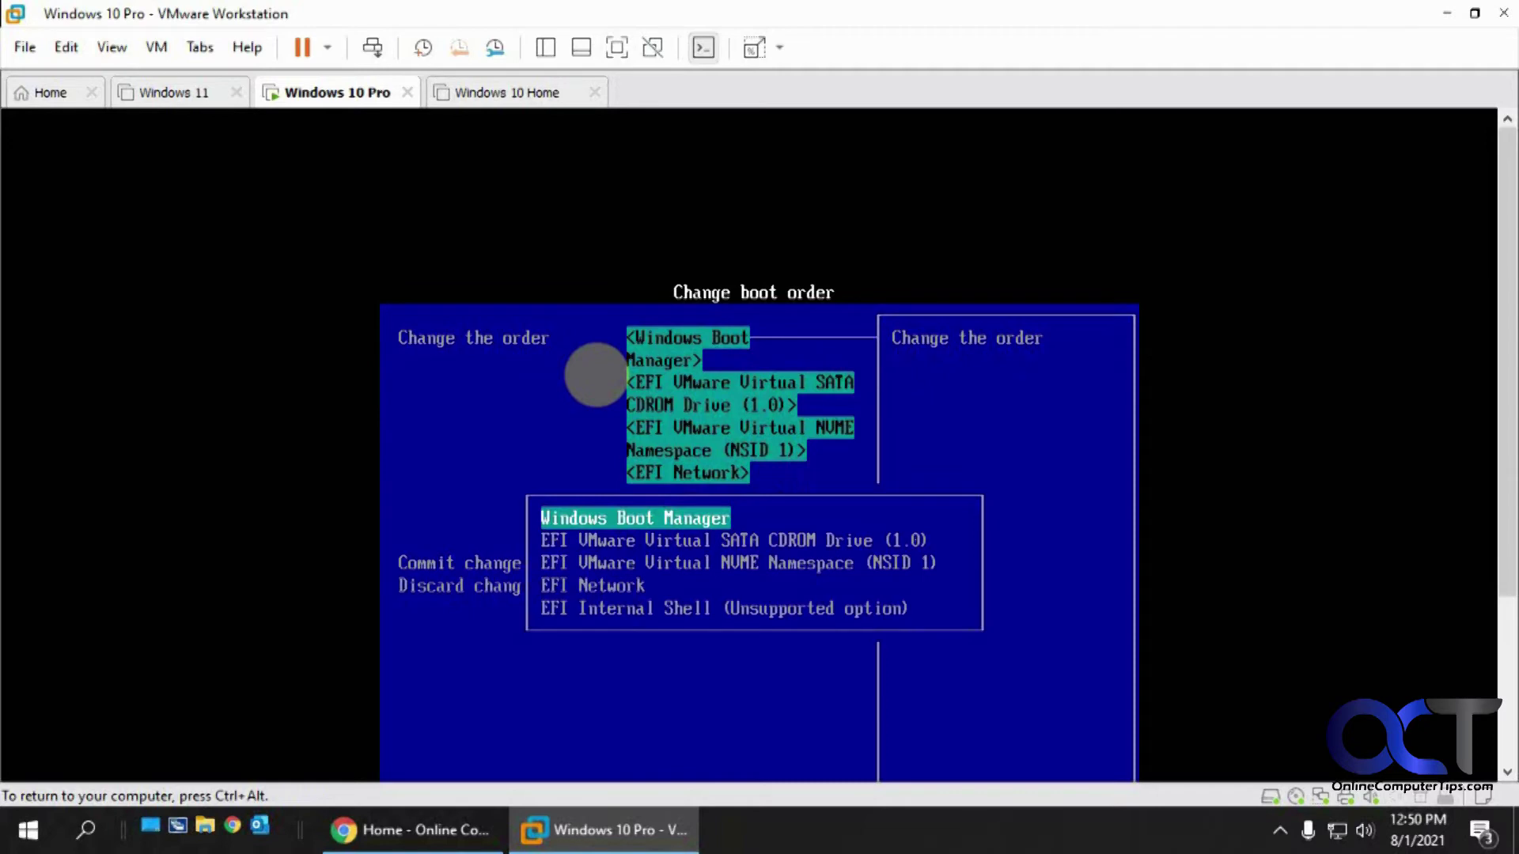
key("Down")
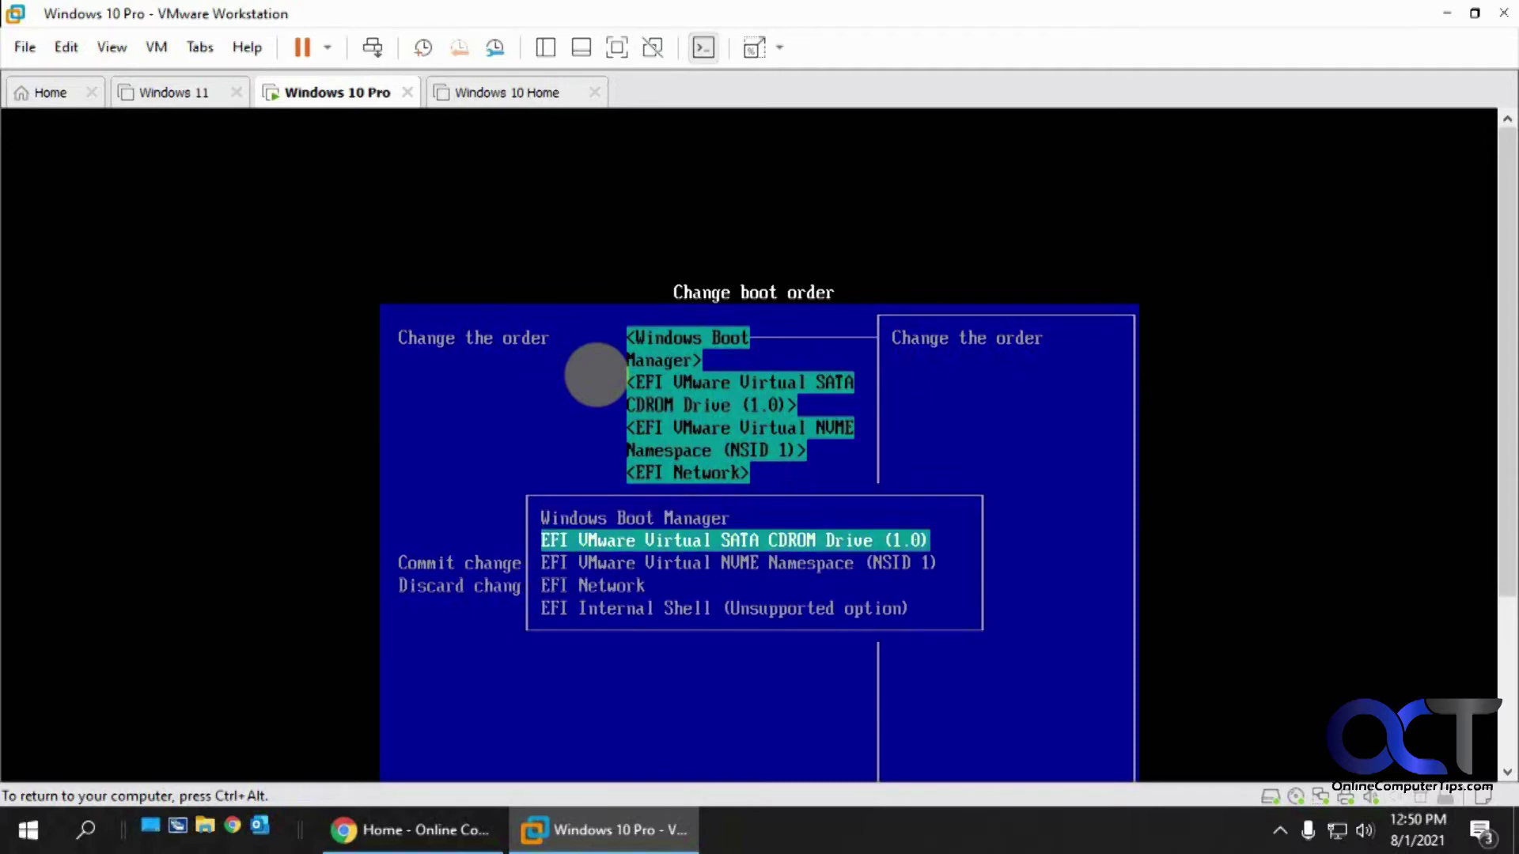
key("plus")
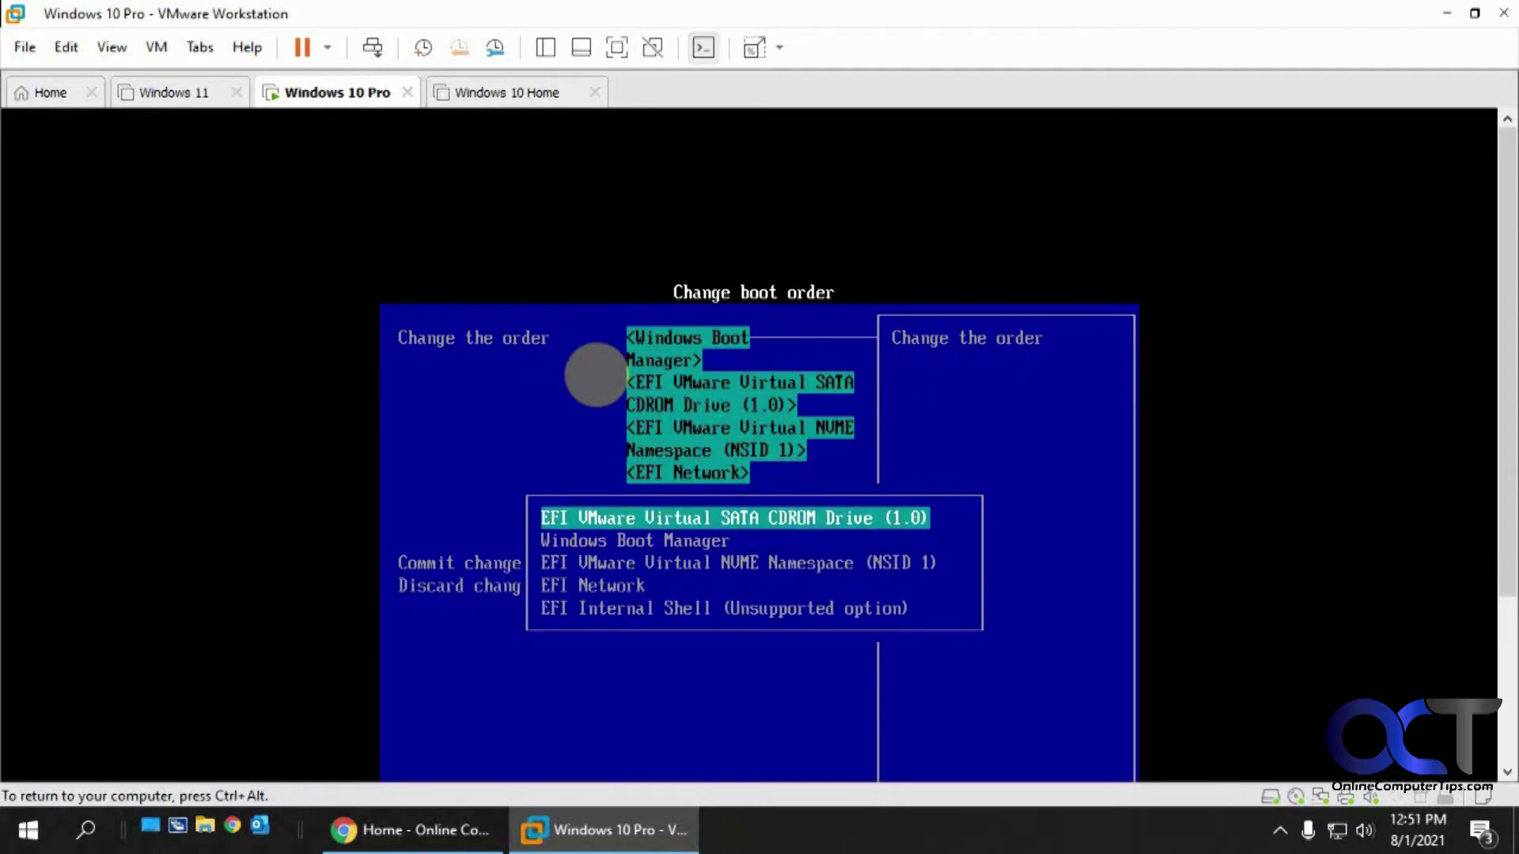
key("Return")
key("Down")
key("Down")
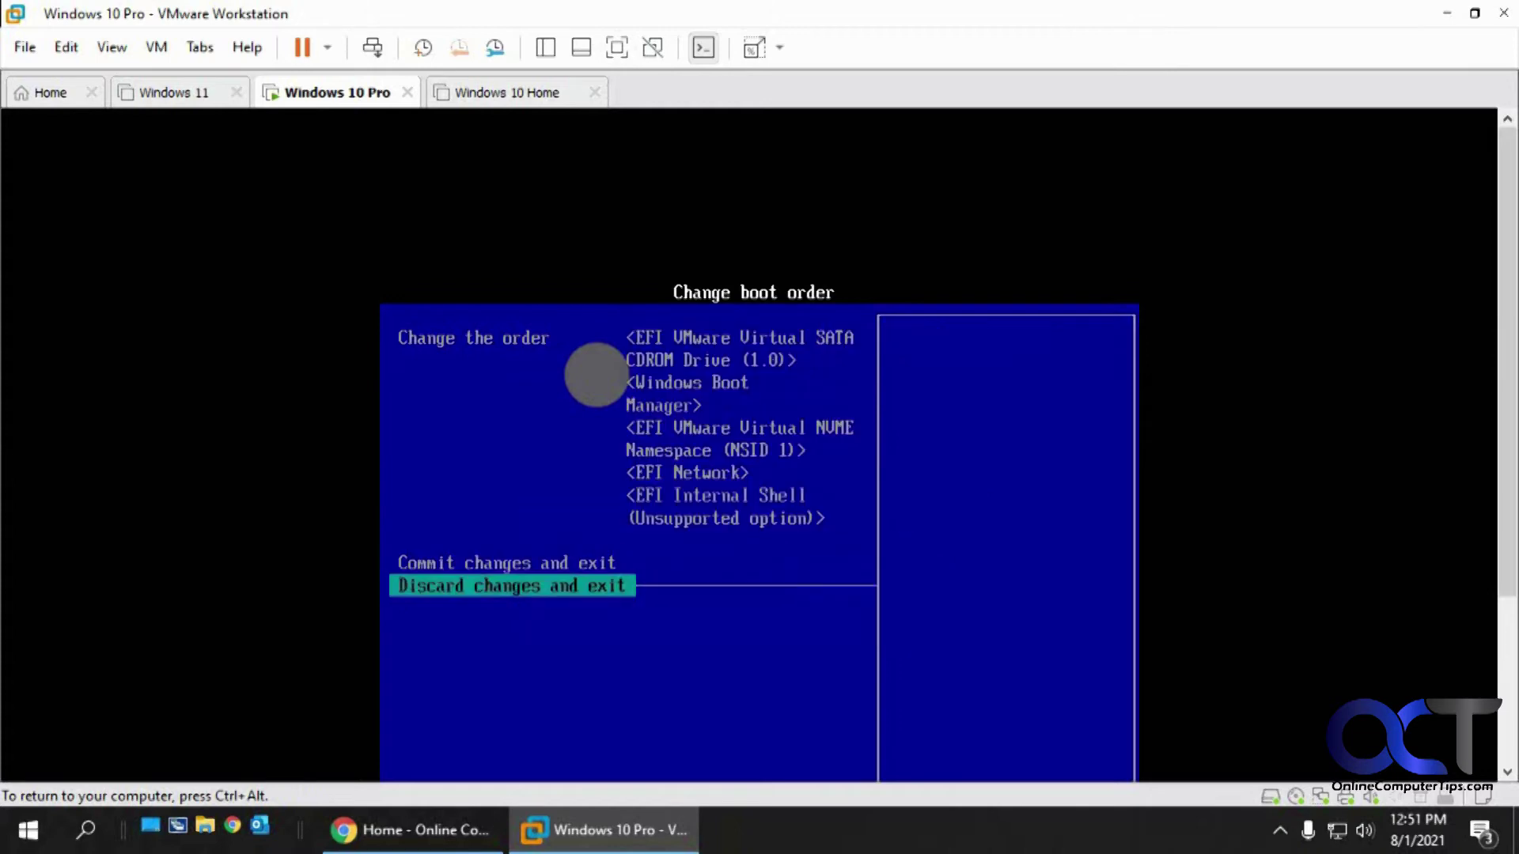
key("Return")
Exit the Boot Maintenance Manager and continue booting from the virtual CD-ROM drive
key("Down")
key("Down")
key("Down")
key("Down")
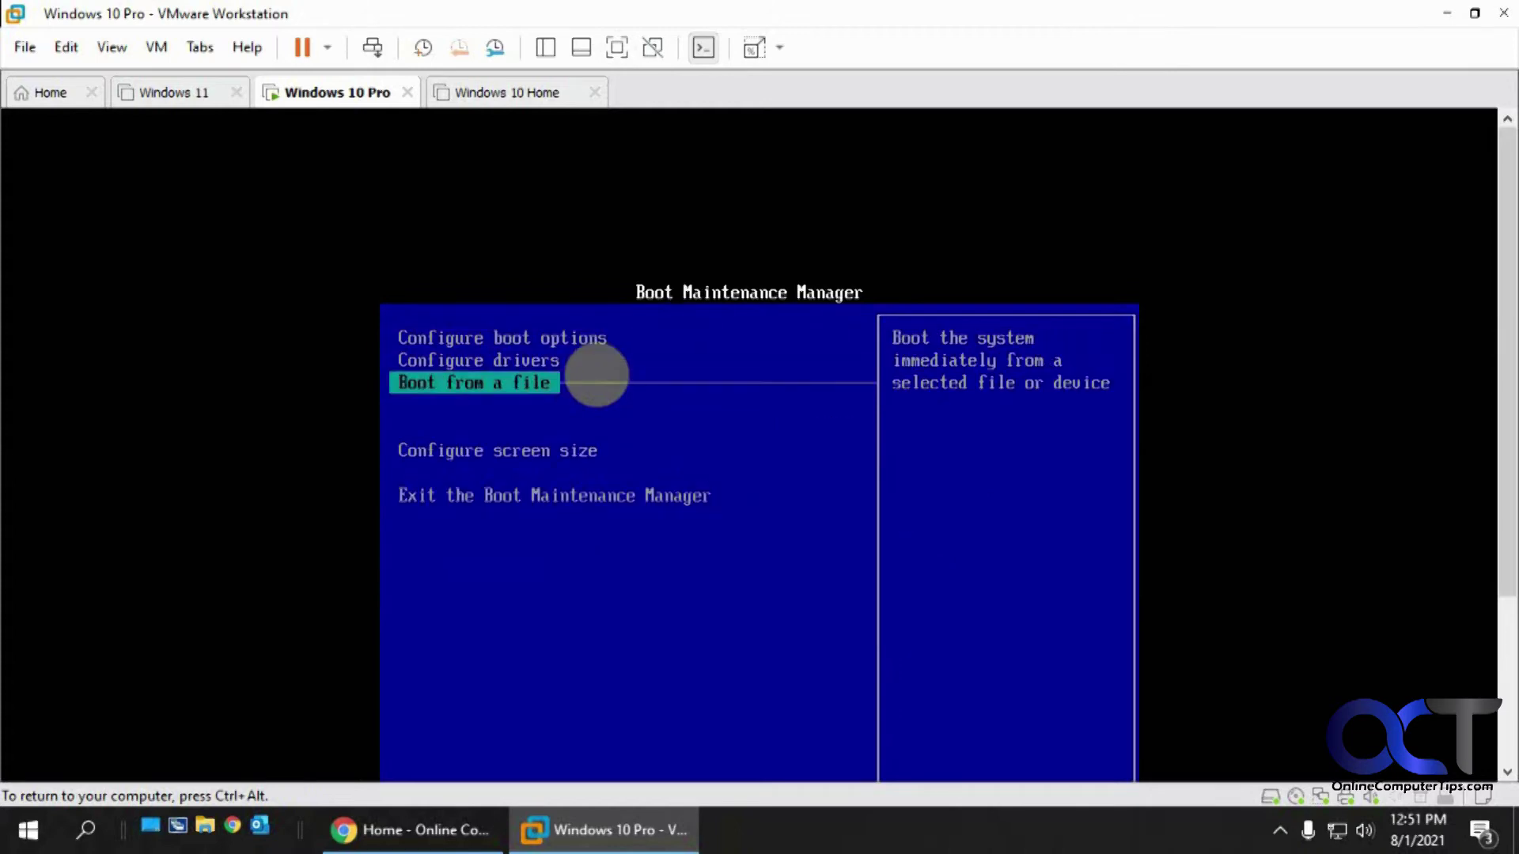
key("Return")
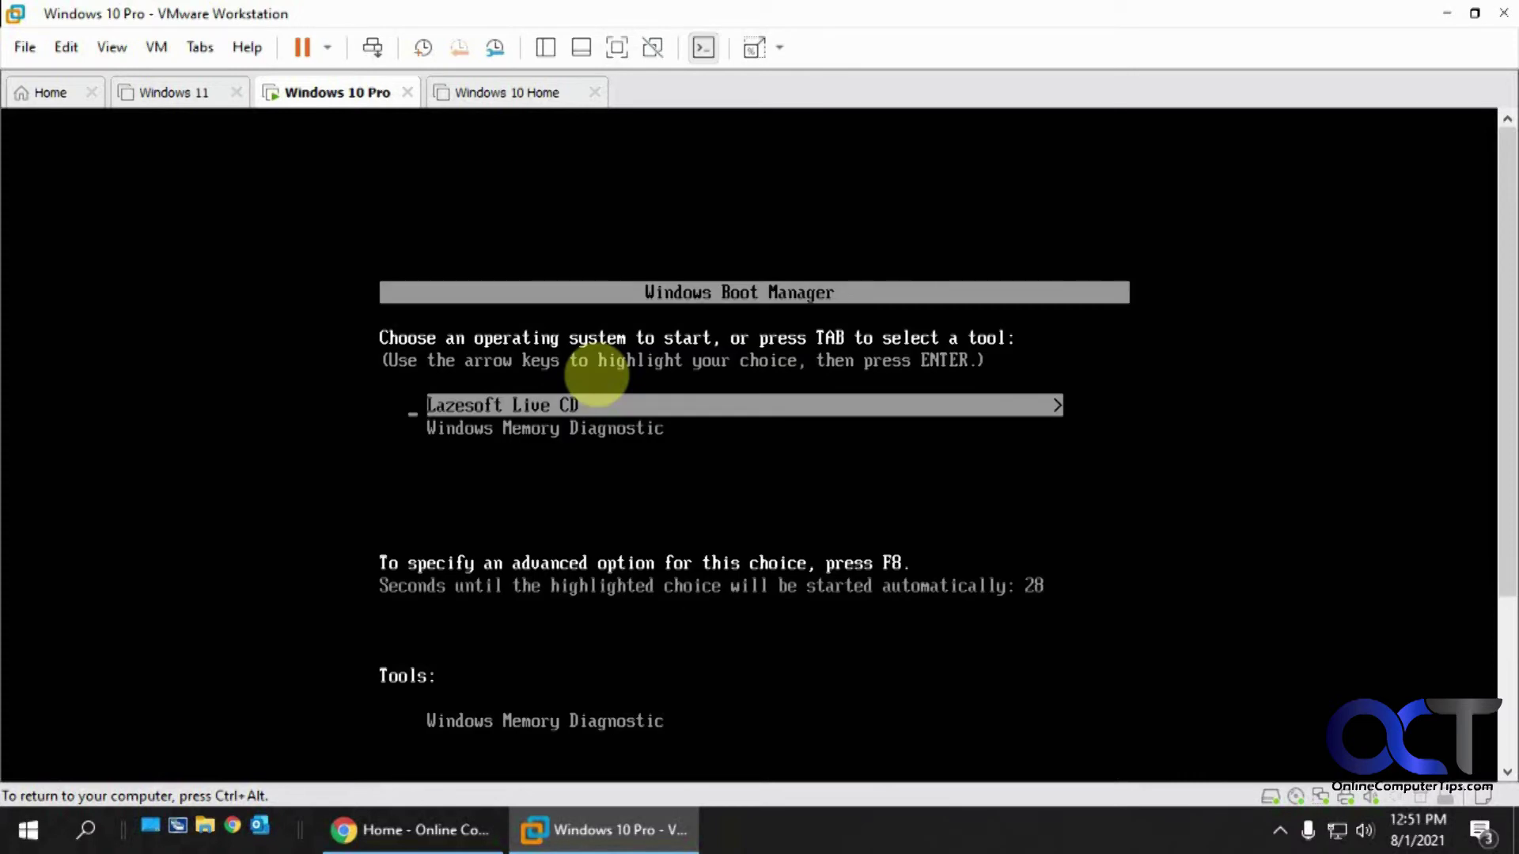
Halt the automatic start countdown in Windows Boot Manager and look through its boot entries
key("Down")
key("Up")
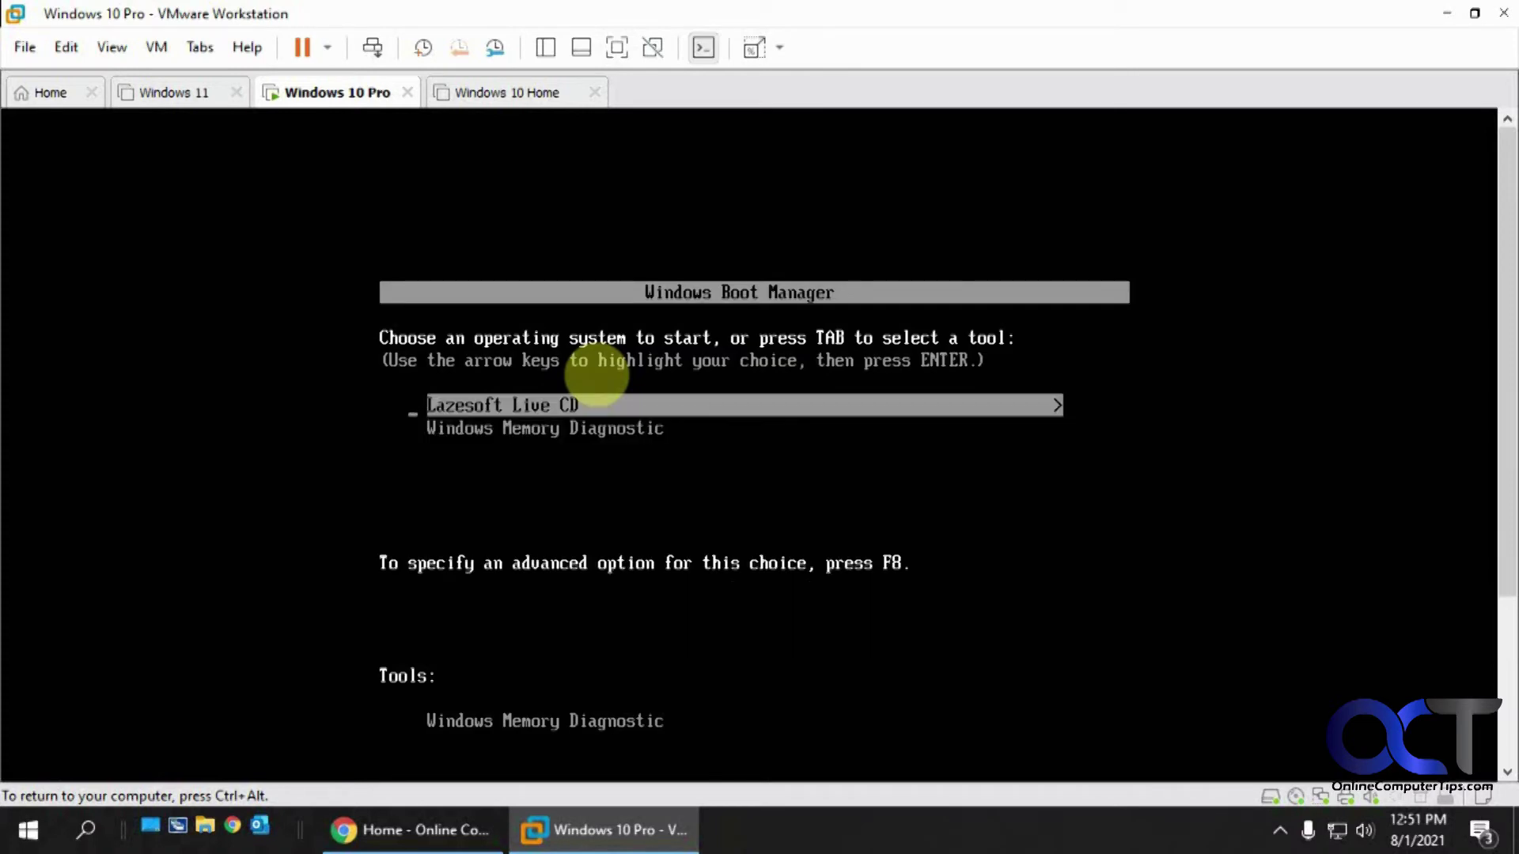
key("Down")
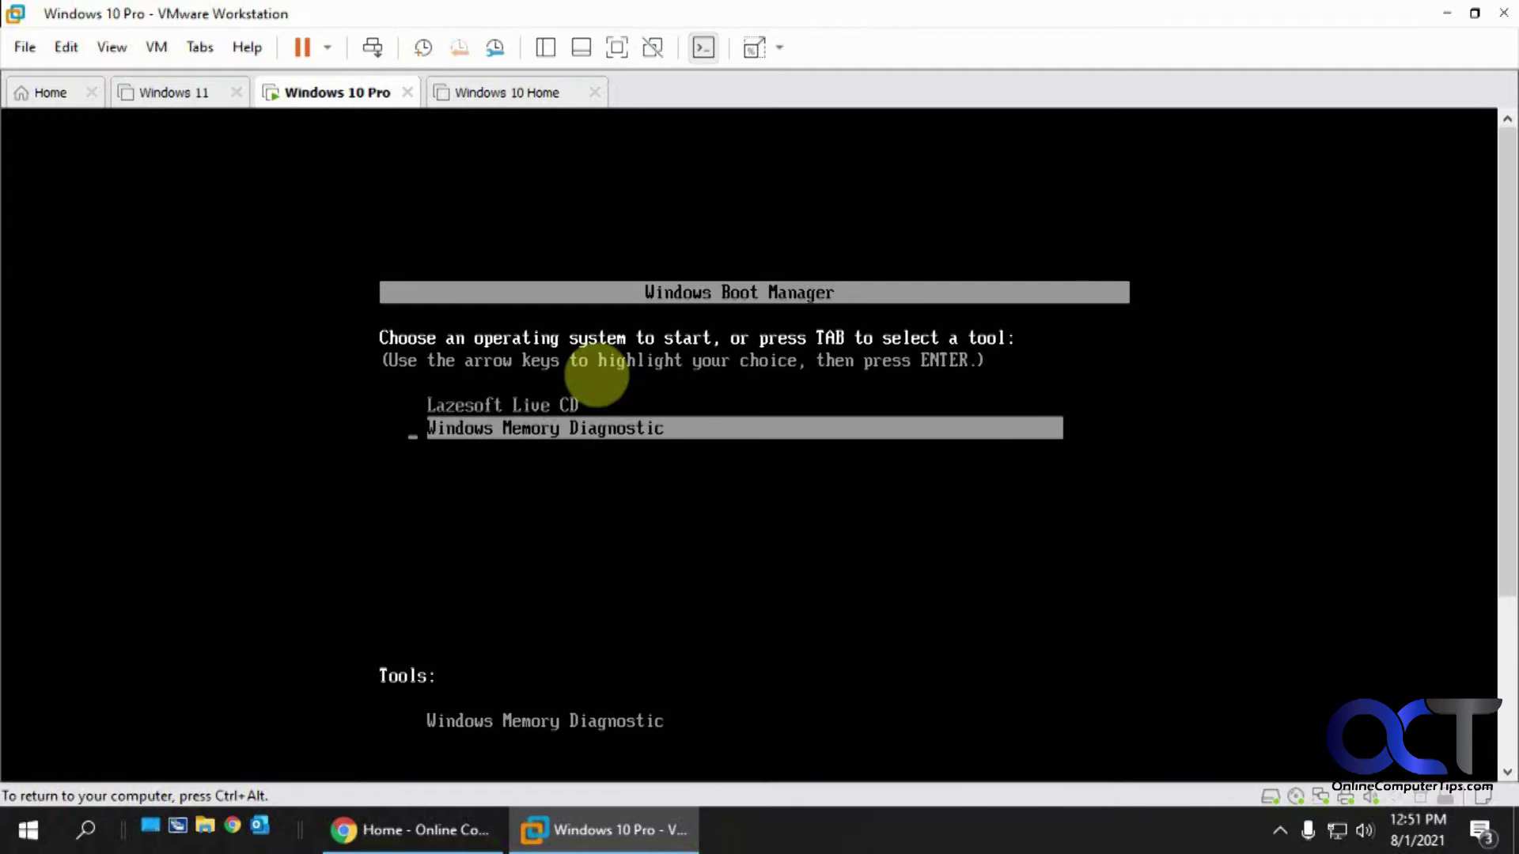
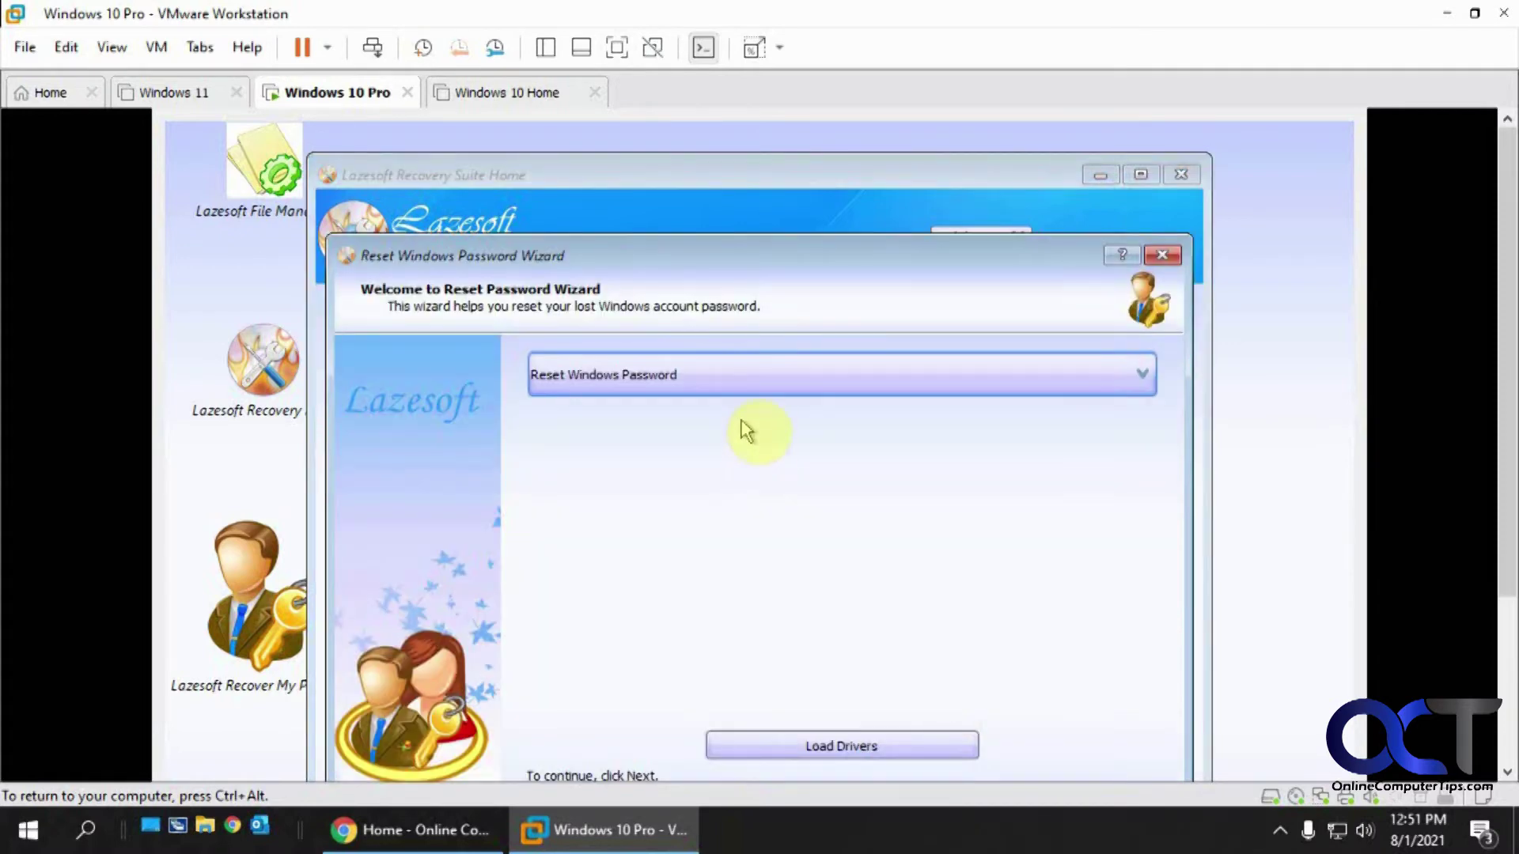
Review the tasks offered on the Reset Windows Password Wizard's welcome page, leaving Reset Windows Password as the chosen task
left_click(739, 386)
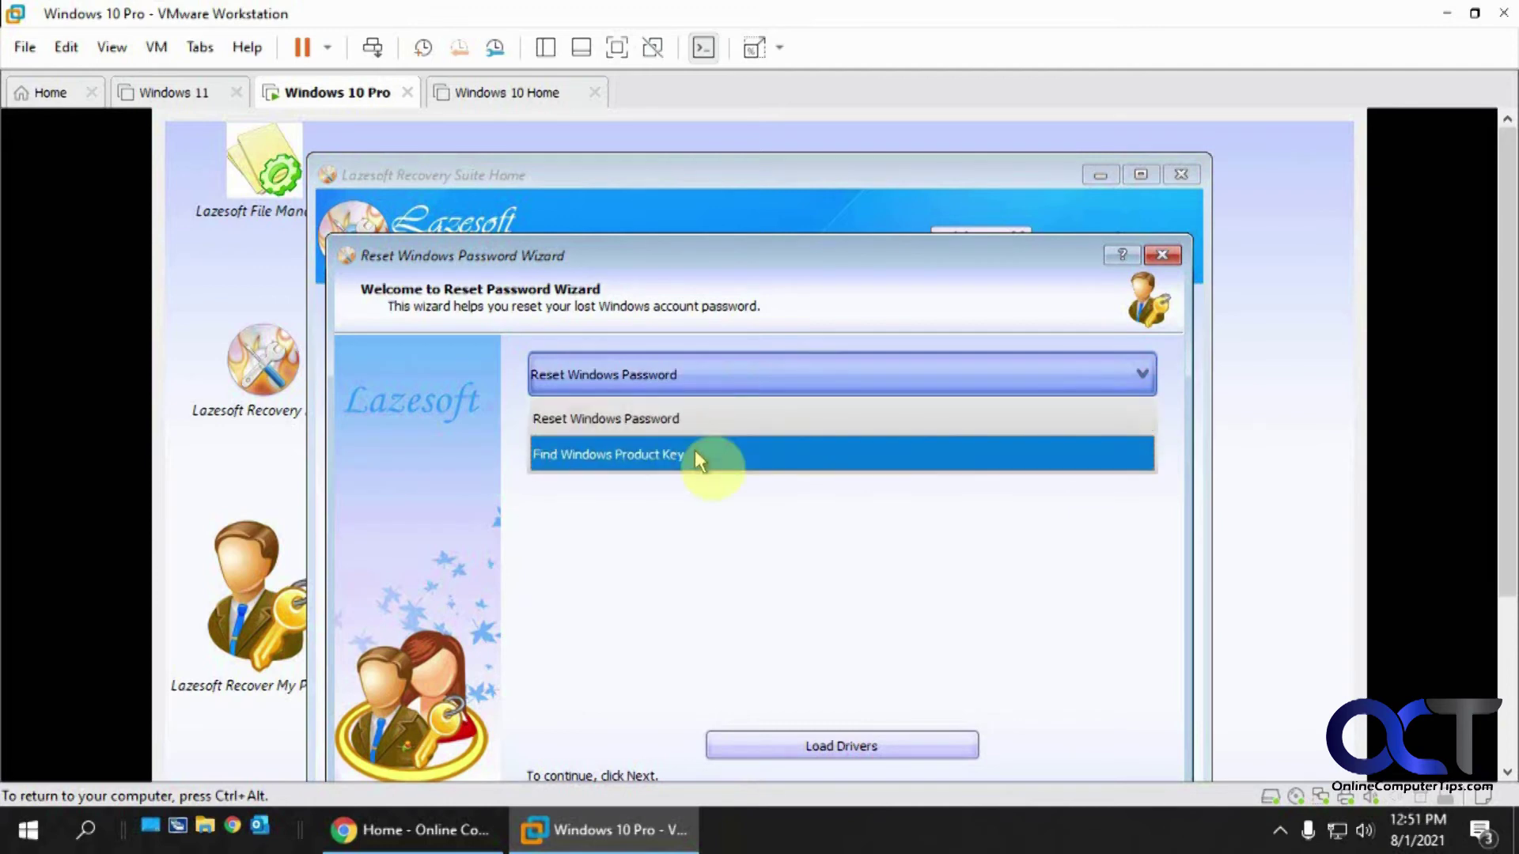
left_click(695, 380)
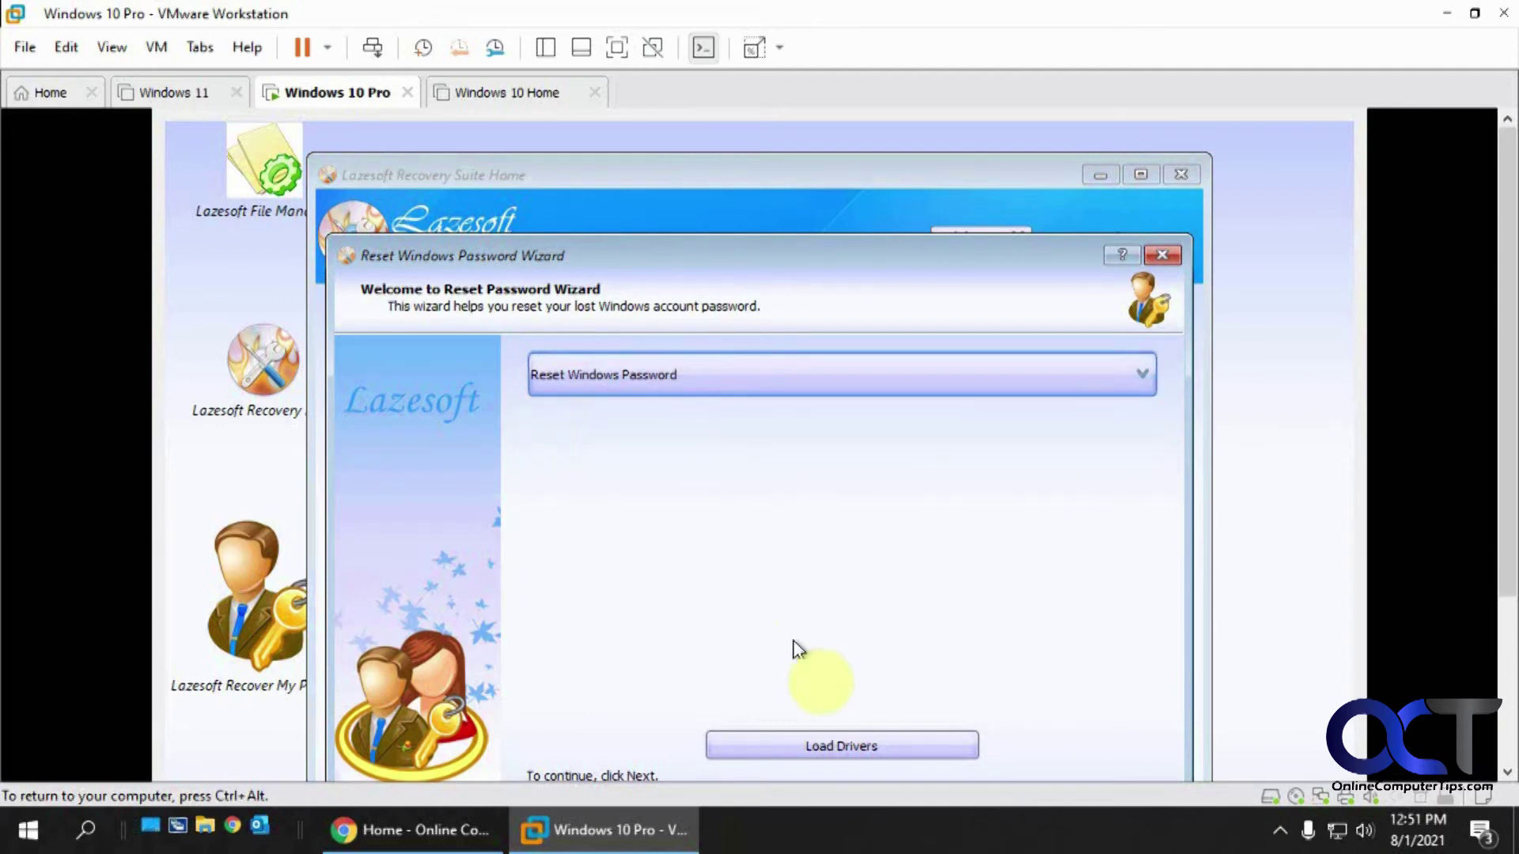
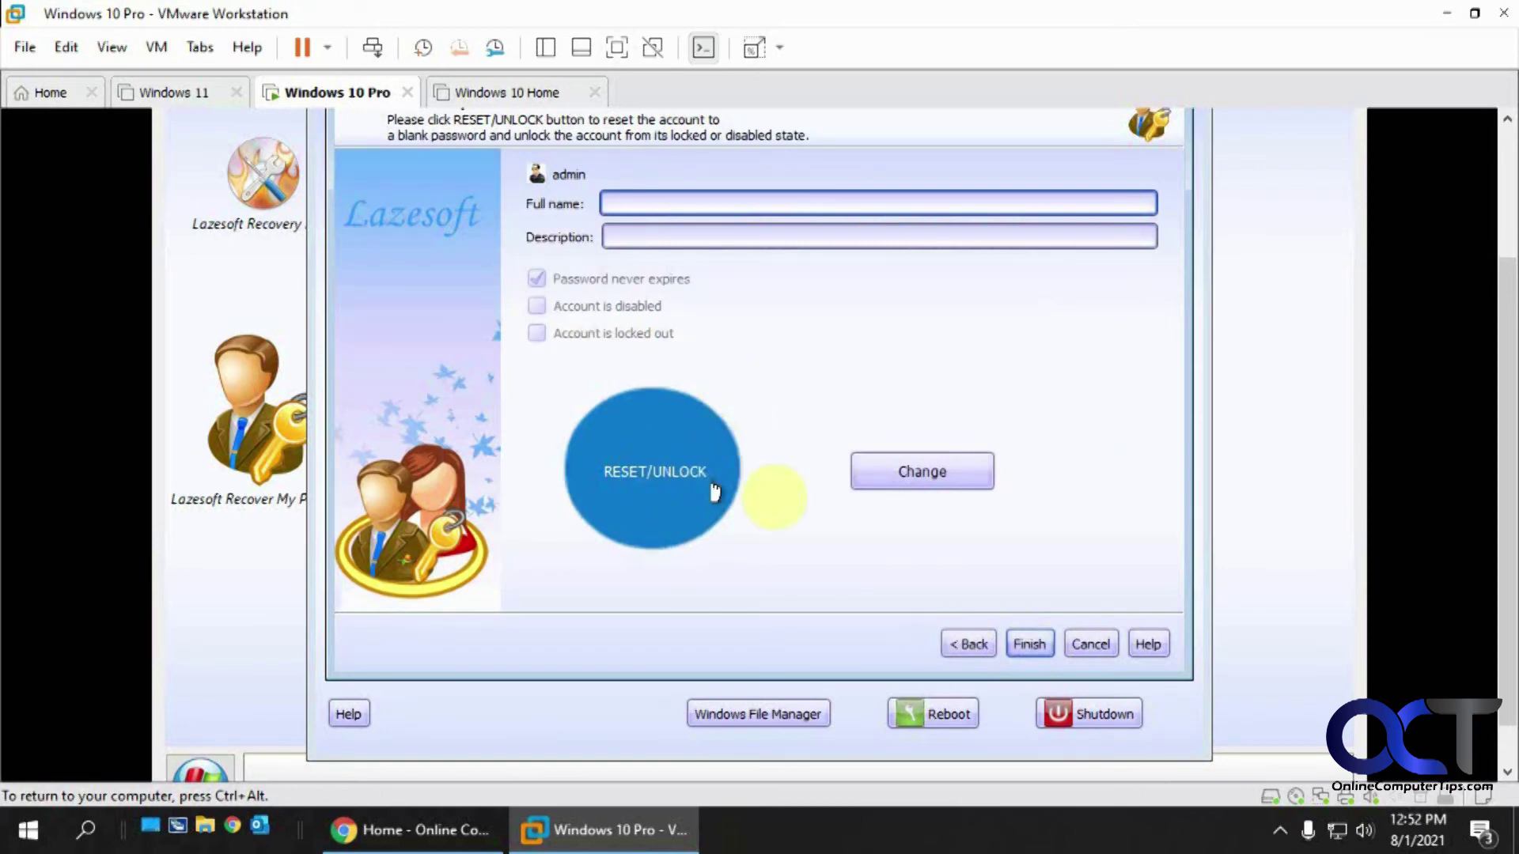
Try to change the admin account's password instead of resetting it to a blank one
left_click(879, 482)
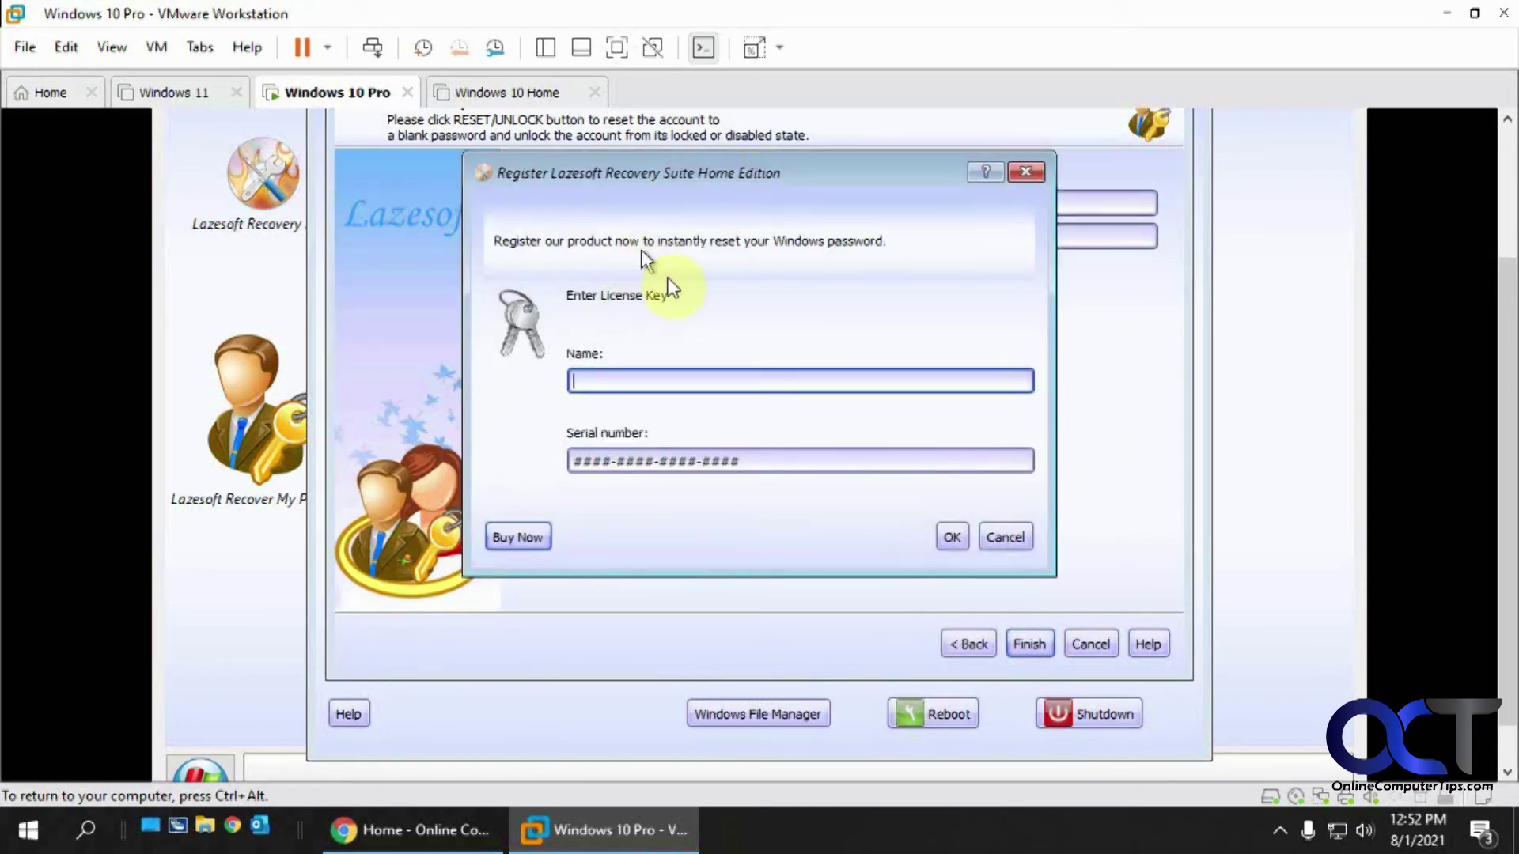
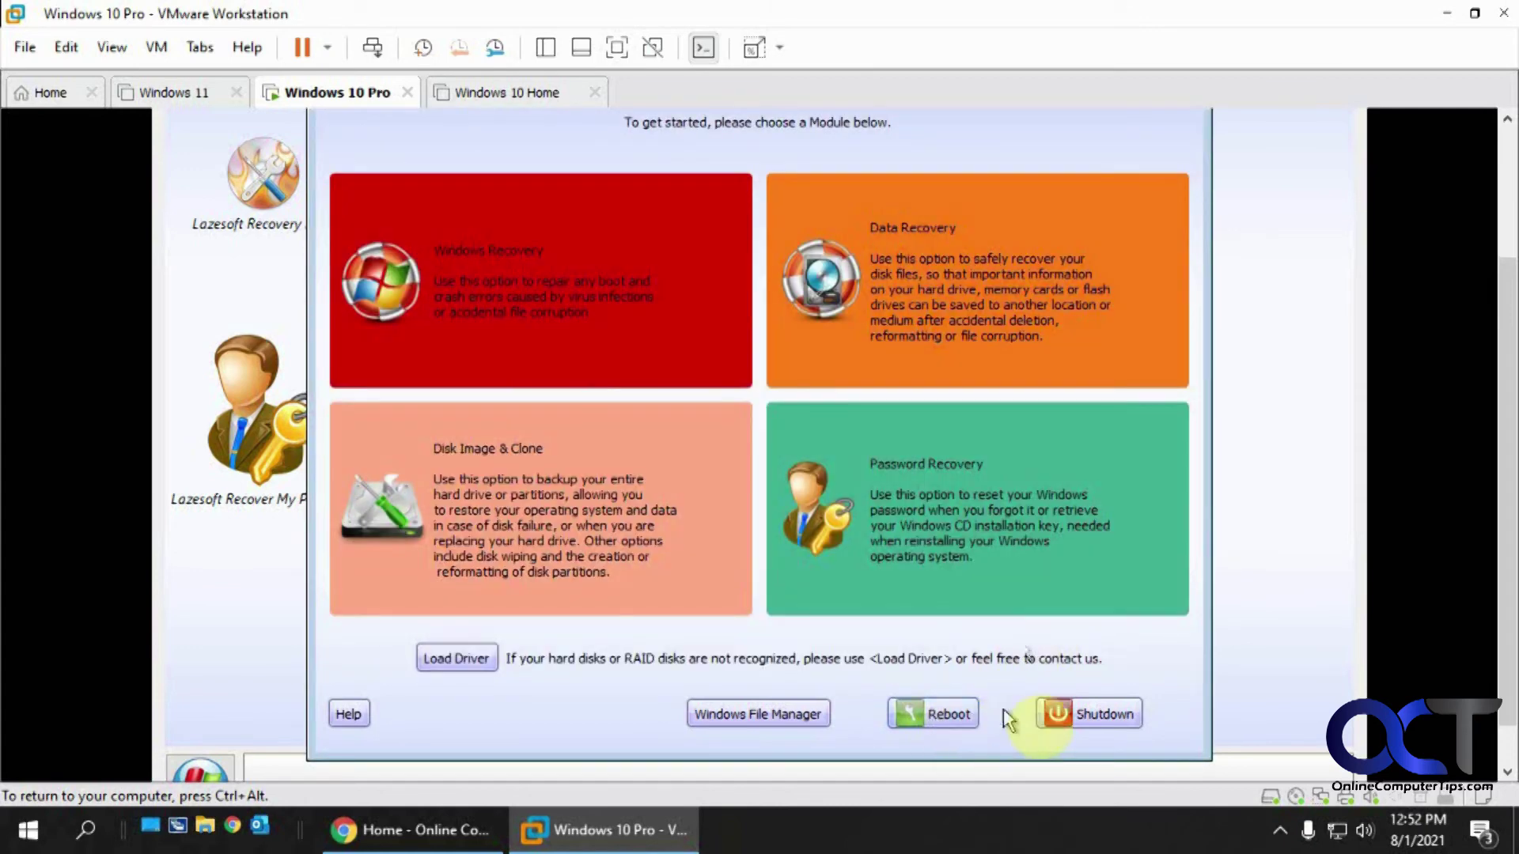
Shut down the recovery environment, then power the Windows 10 Pro virtual machine on to its firmware boot manager
left_click(1092, 715)
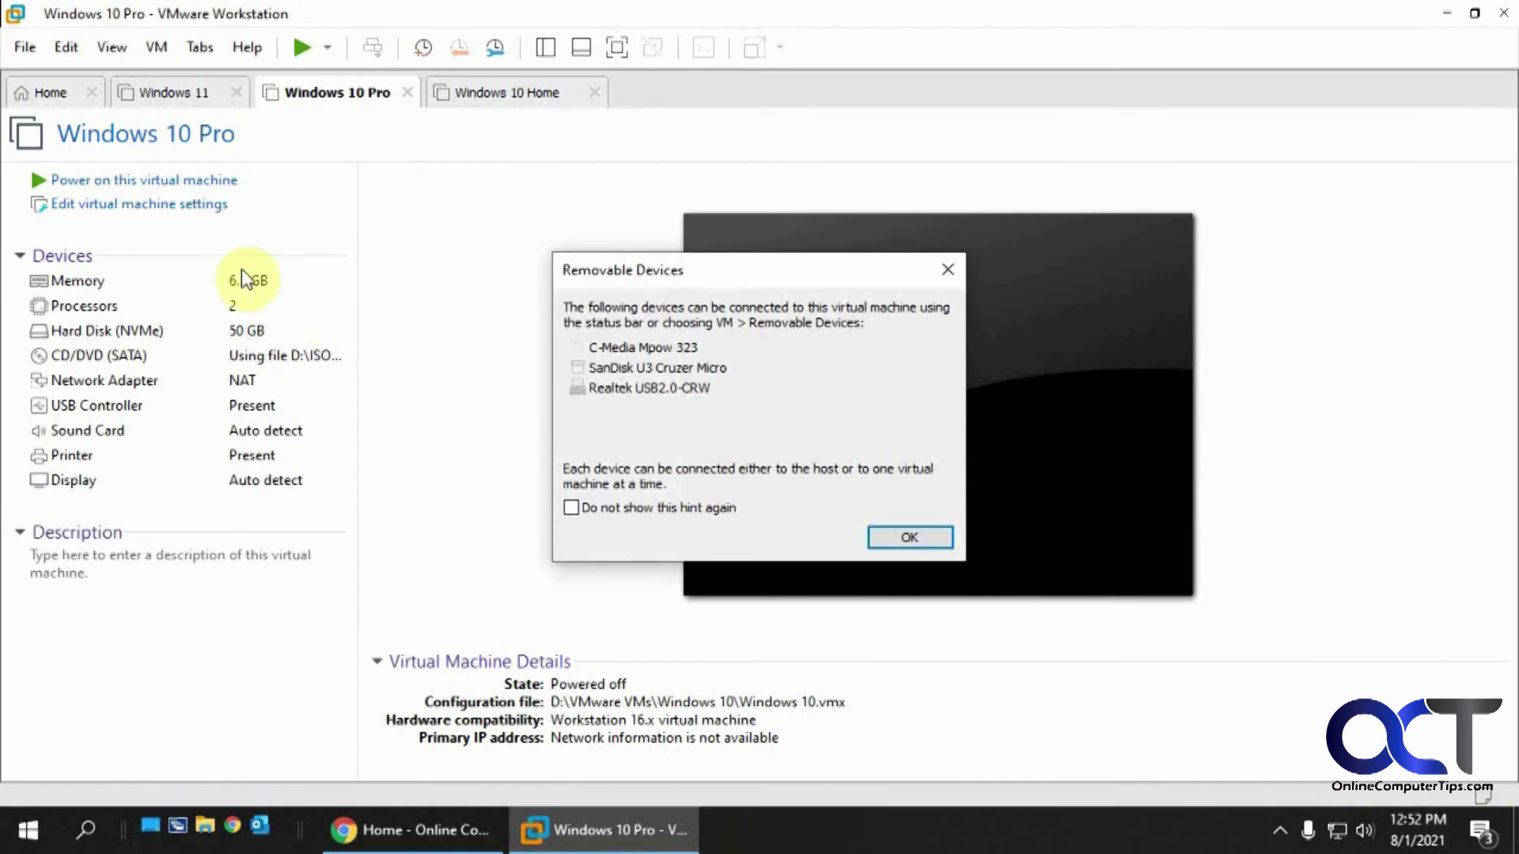
left_click(907, 539)
left_click(162, 49)
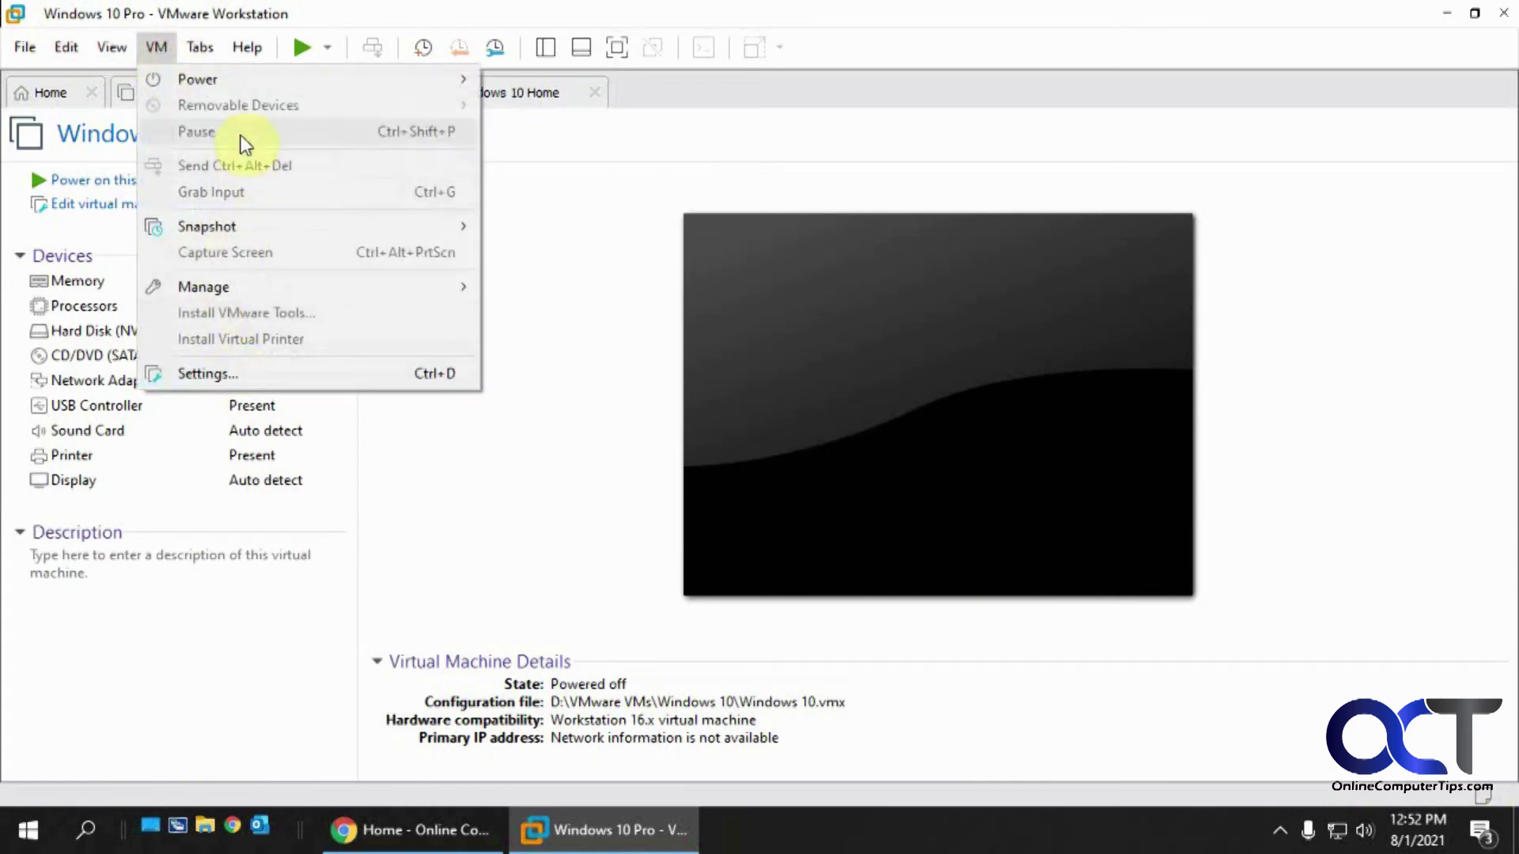
mouse_move(237, 78)
left_click(589, 301)
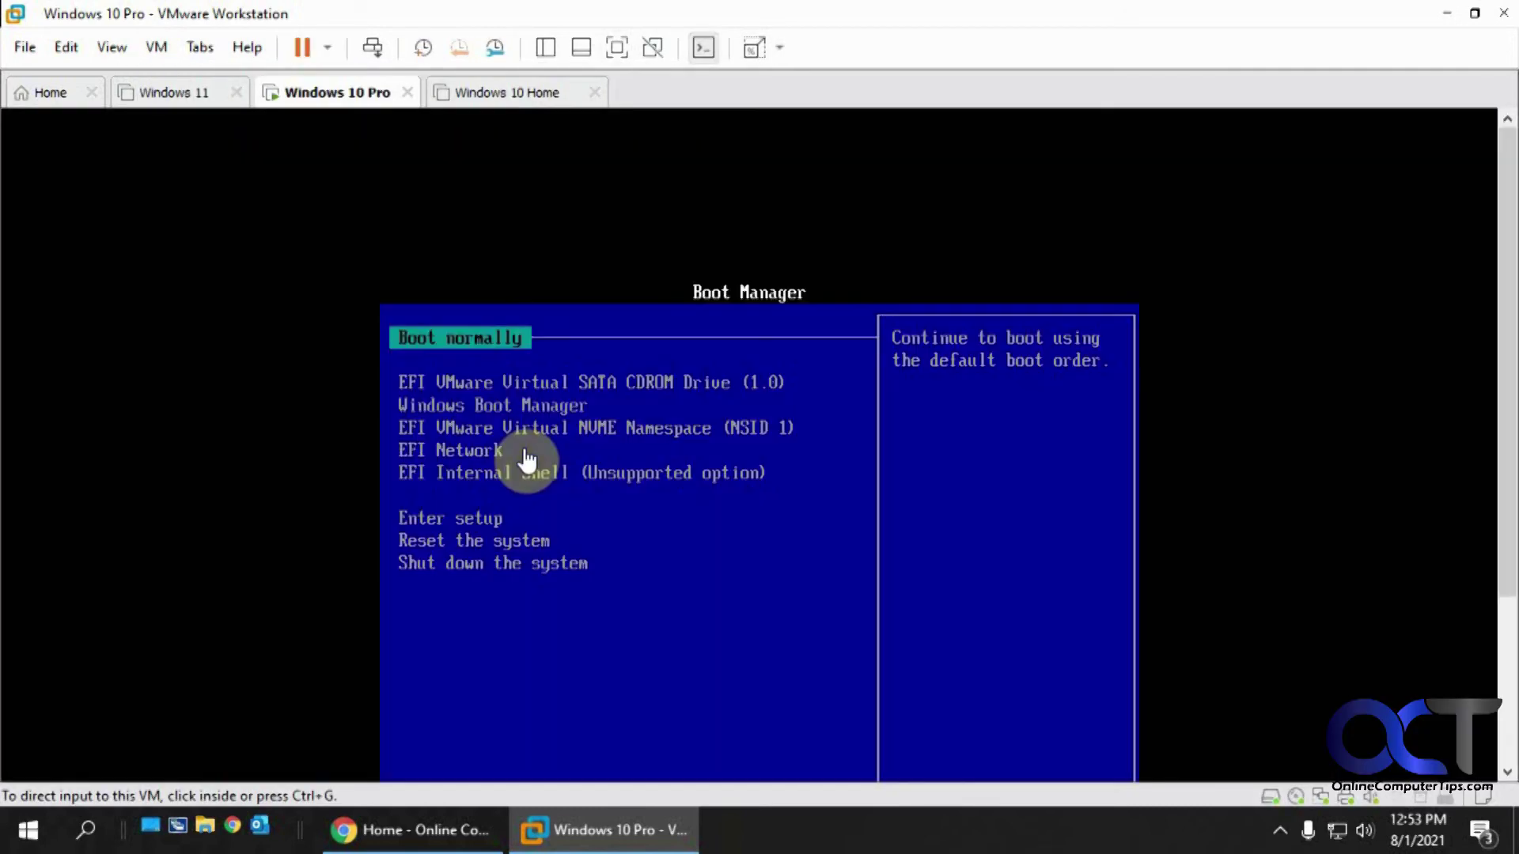
left_click(543, 469)
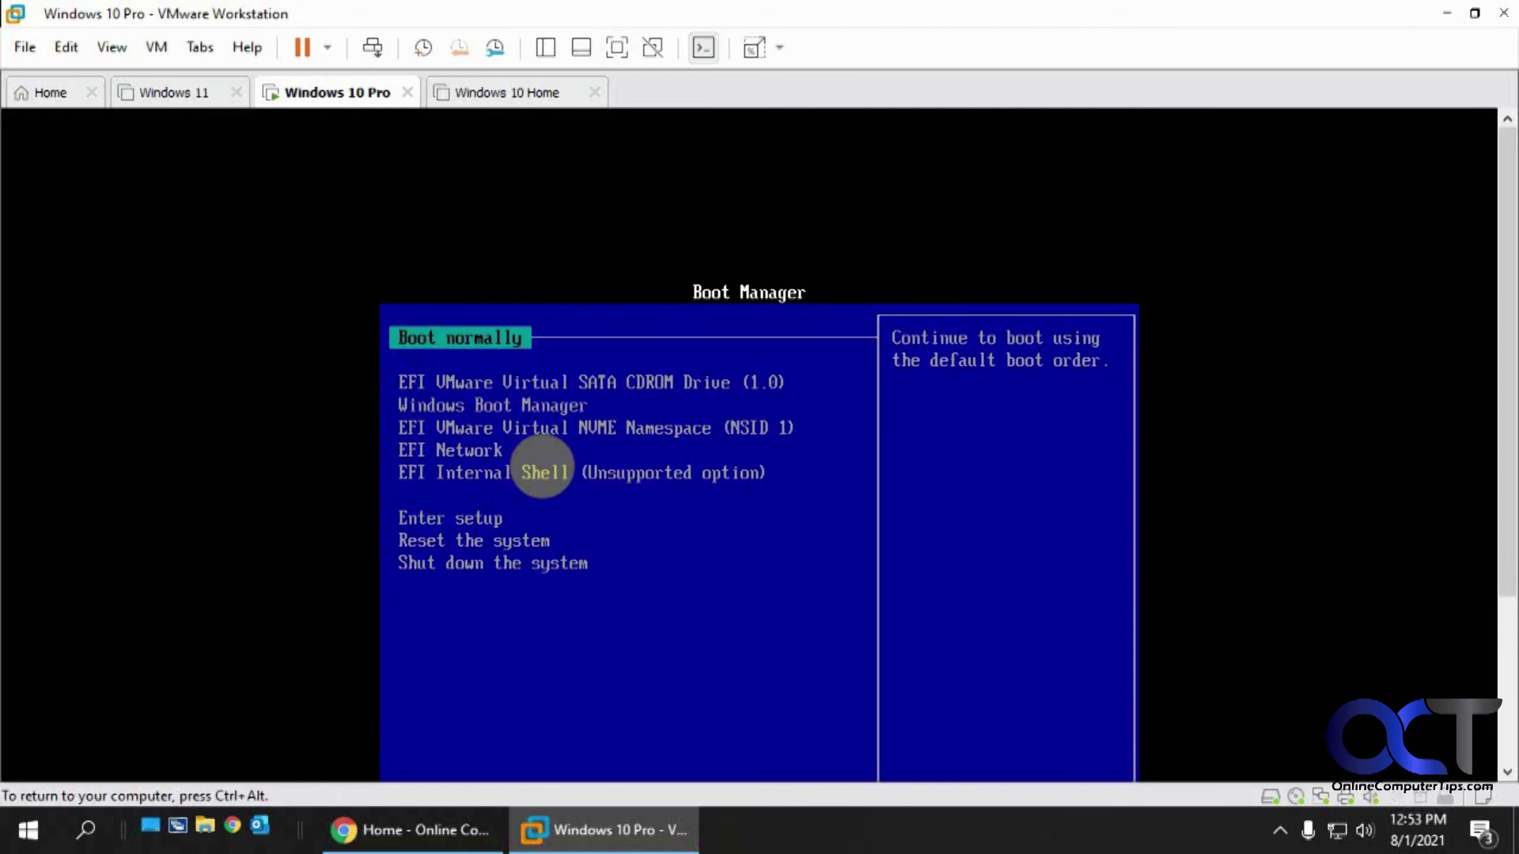
Enter the firmware setup from the boot manager and open the Configure boot options page
key("Down")
key("Down")
key("Down")
key("Down")
key("Down")
key("Down")
key("Down")
key("Up")
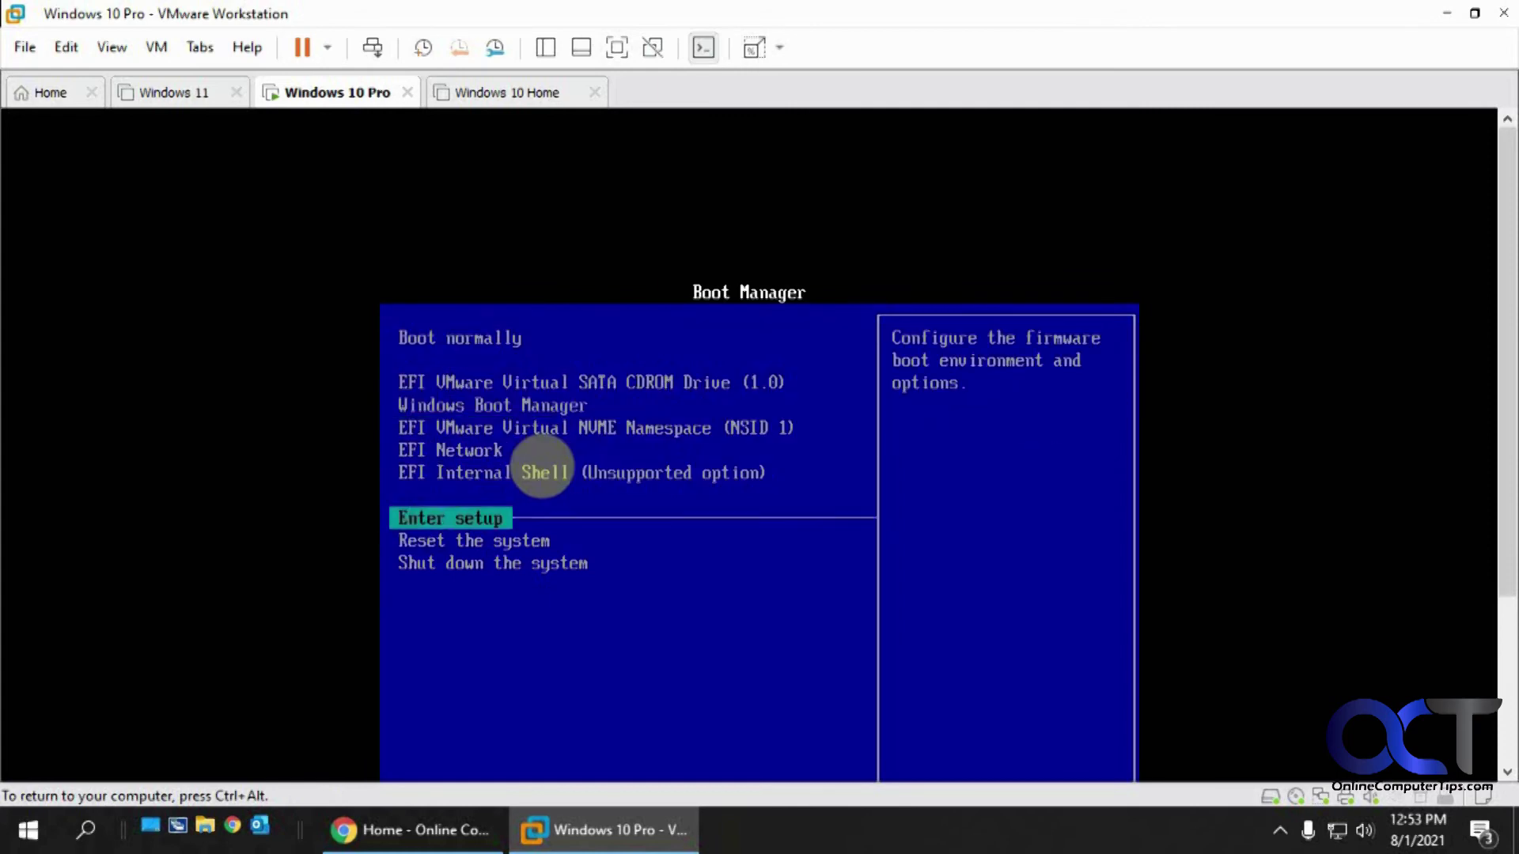
key("Return")
Change the boot order so Windows Boot Manager comes before the EFI VMware Virtual SATA CDROM Drive, and commit the change
key("Return")
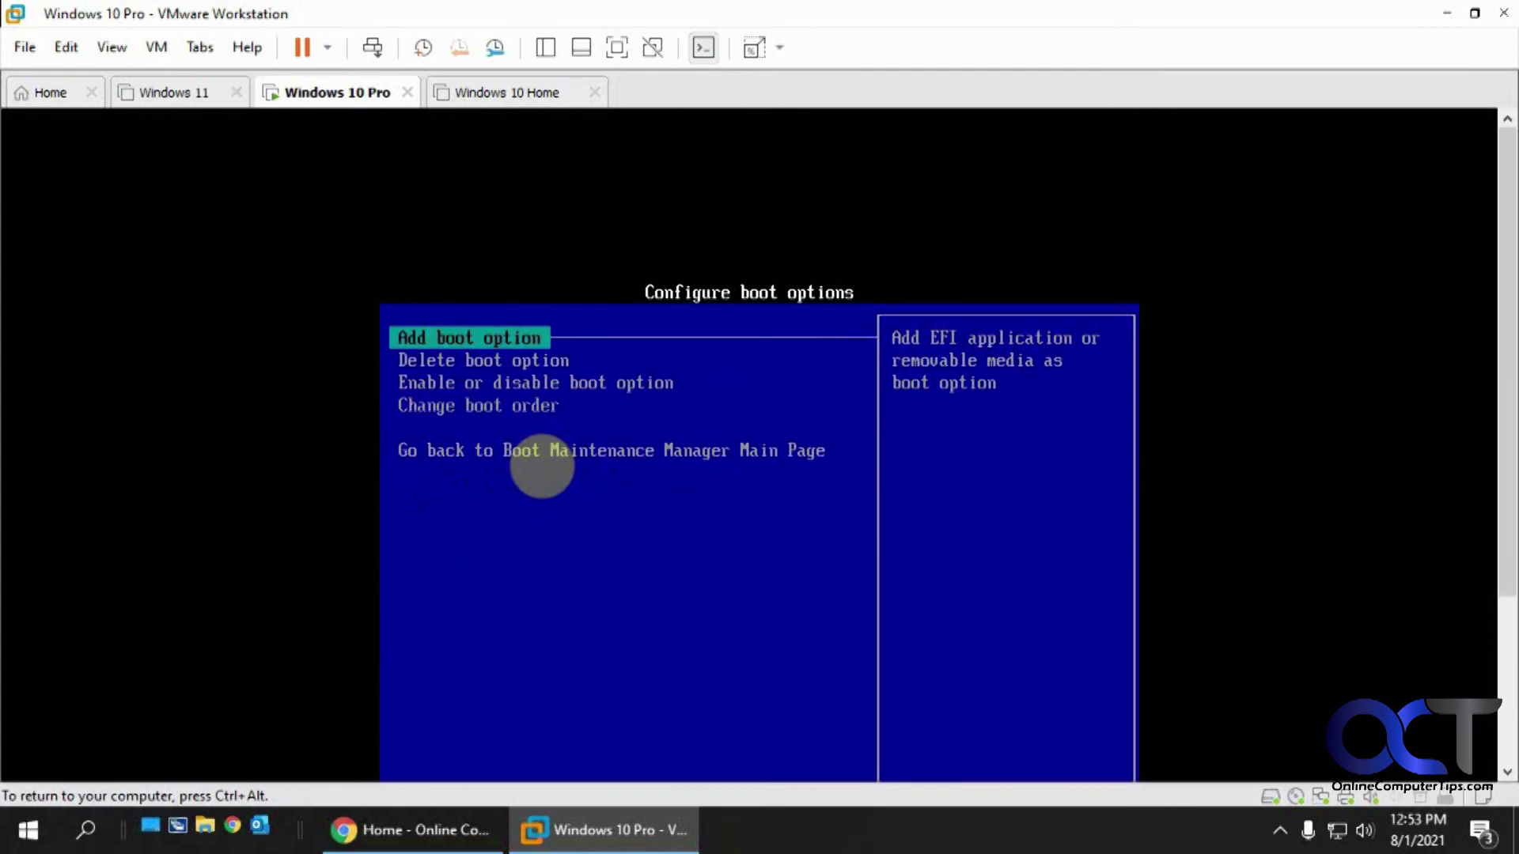
key("Down")
key("Down")
key("Down")
key("Return")
key("Return")
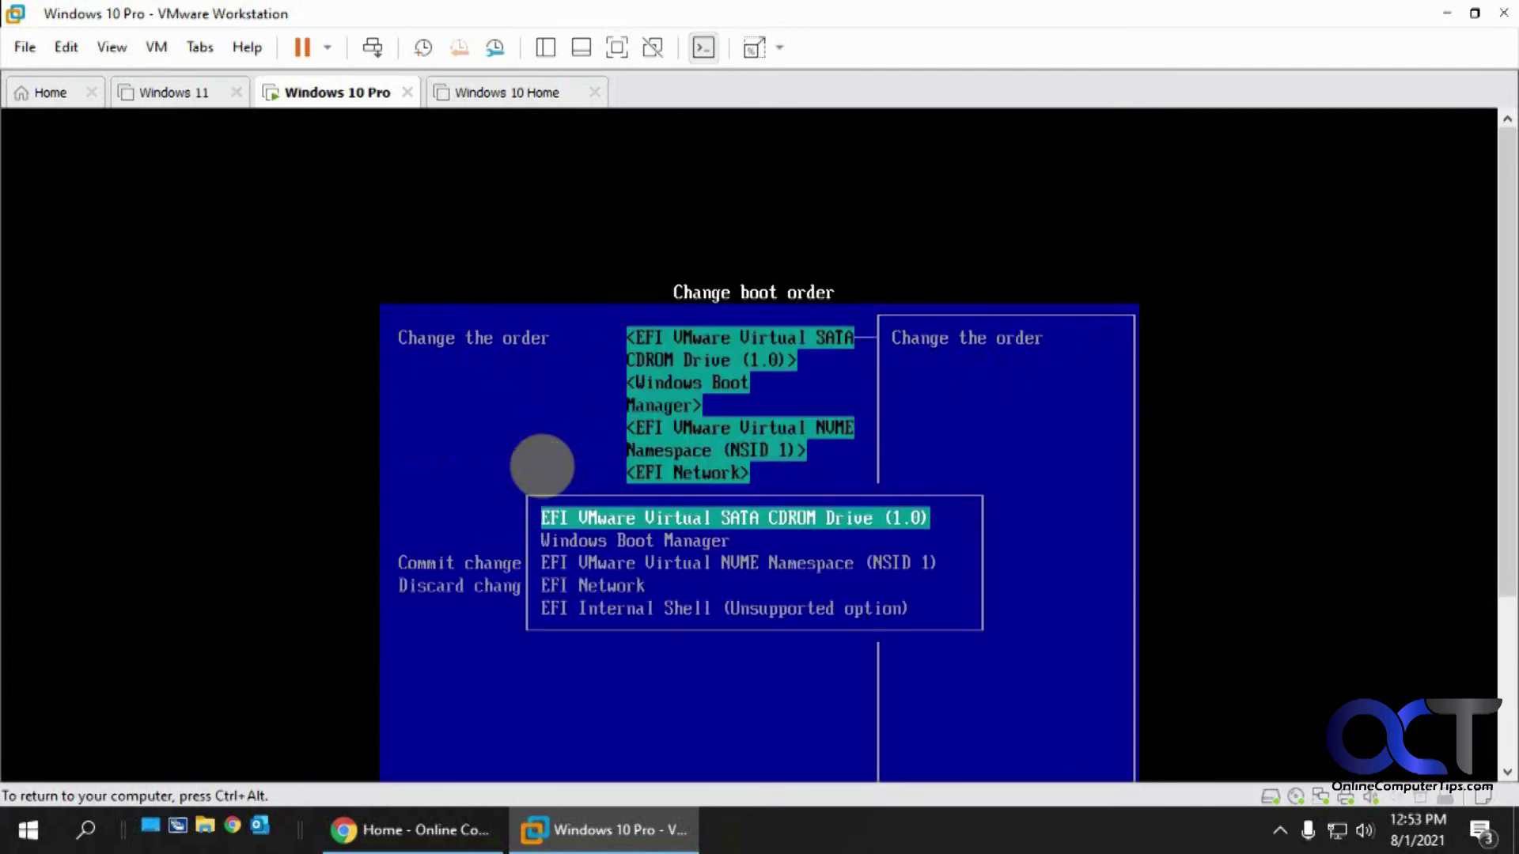
key("Down")
key("plus")
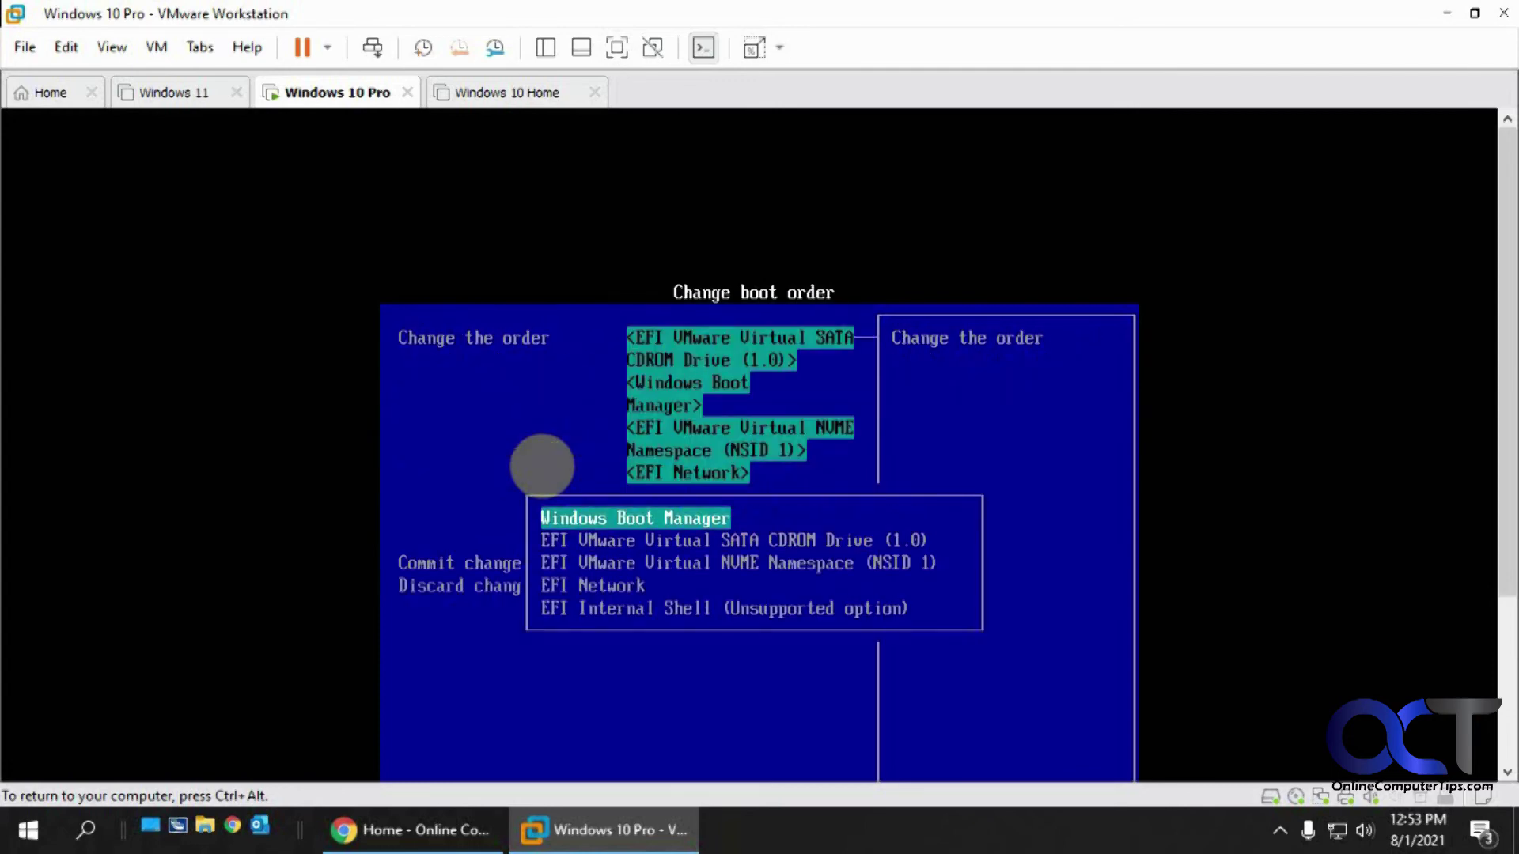
key("Return")
Leave the firmware setup and boot the virtual machine into Windows
key("Down")
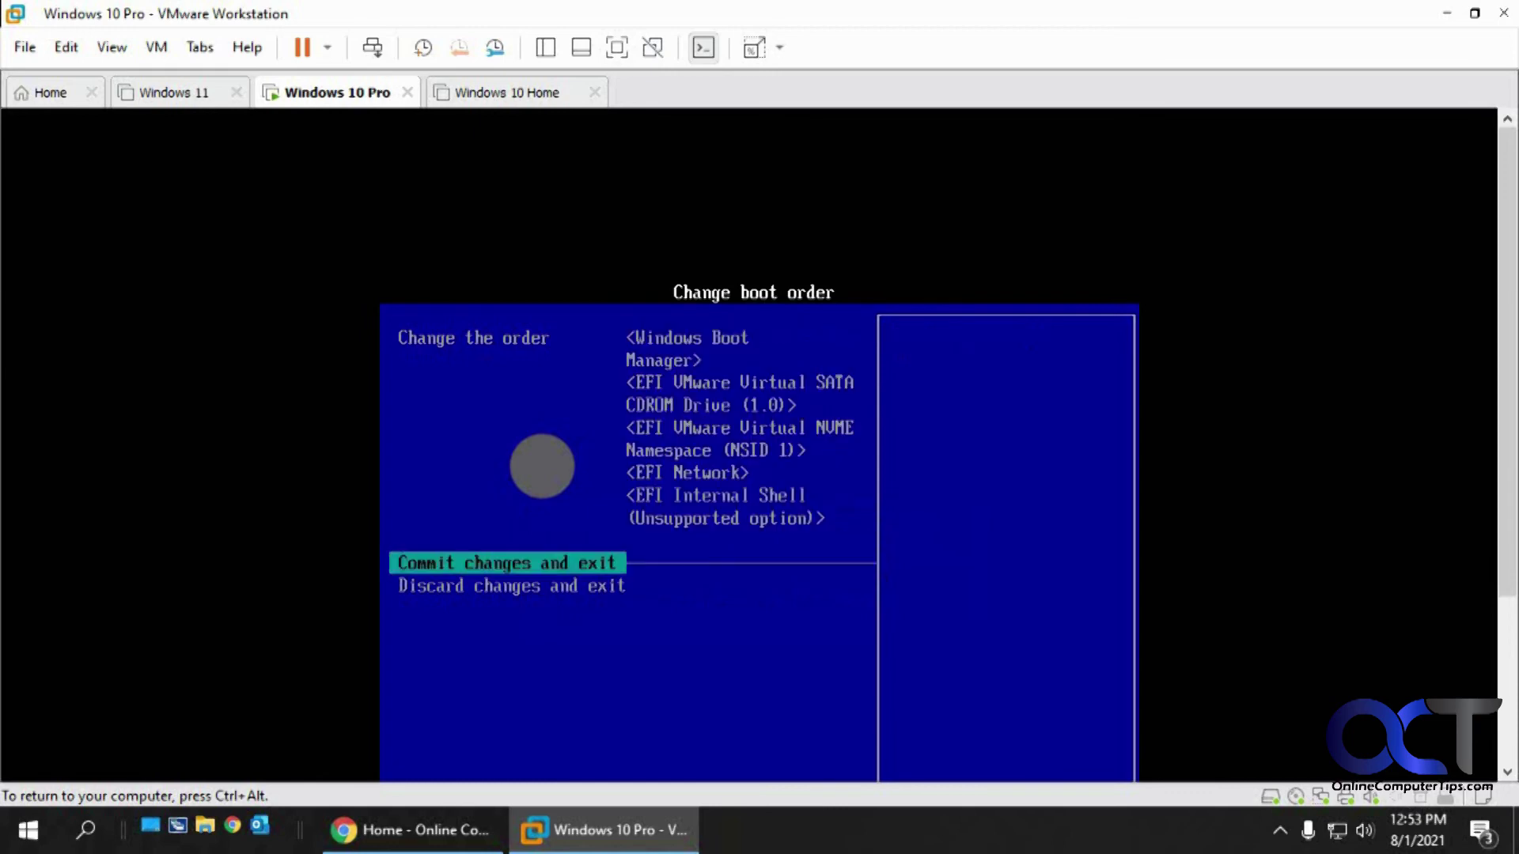
key("Return")
key("Down")
key("Down")
key("Down")
key("Down")
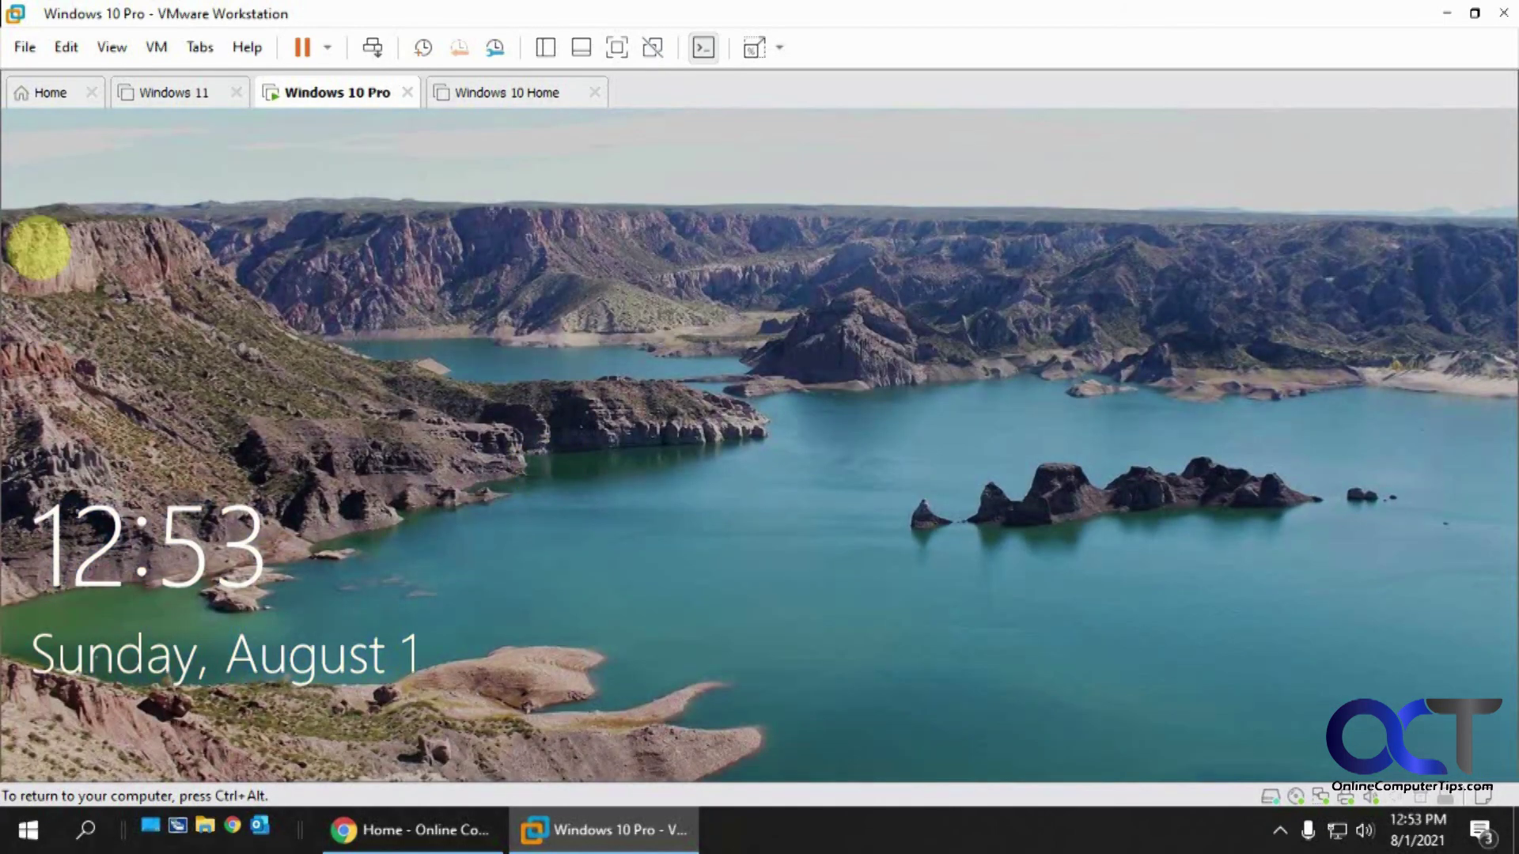
Dismiss the Windows lock screen and sign in to the admin account without a password
left_click(38, 252)
left_click(757, 507)
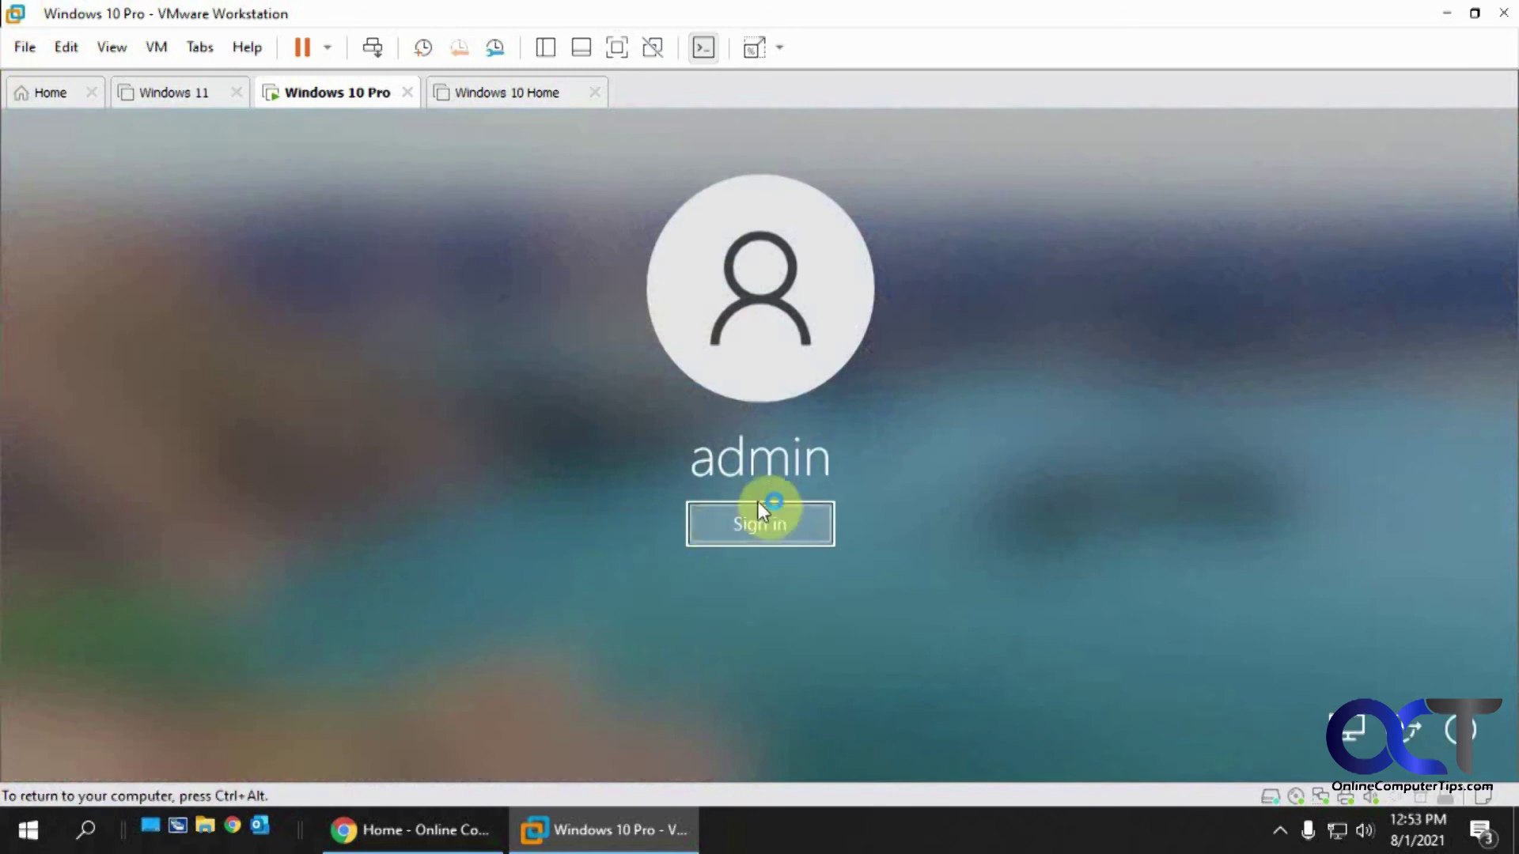
left_click(766, 530)
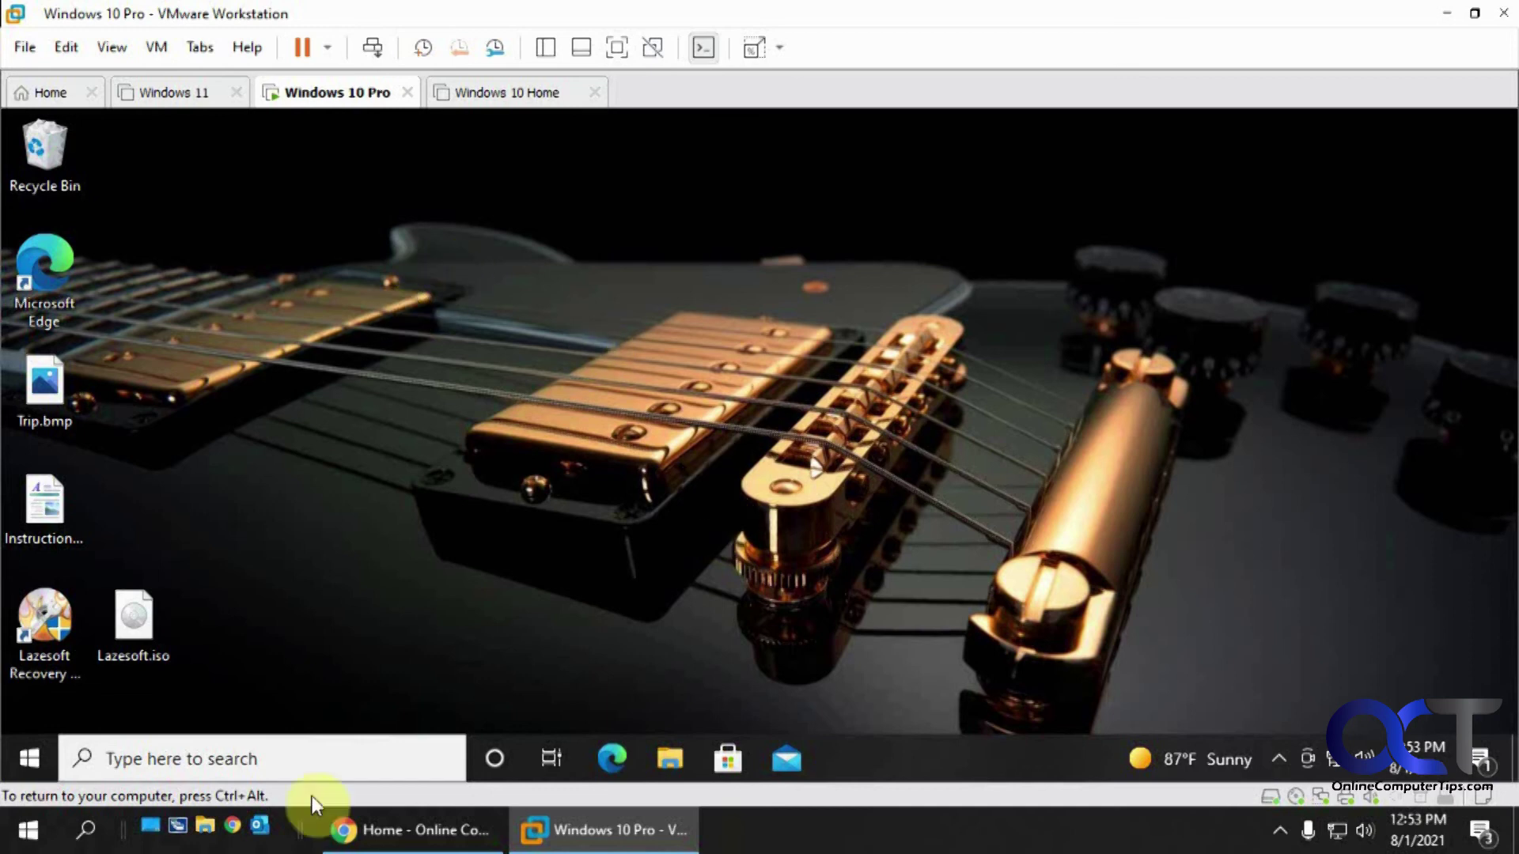
Close the OneDrive sign-in notice in the virtual machine without signing in
left_click(158, 47)
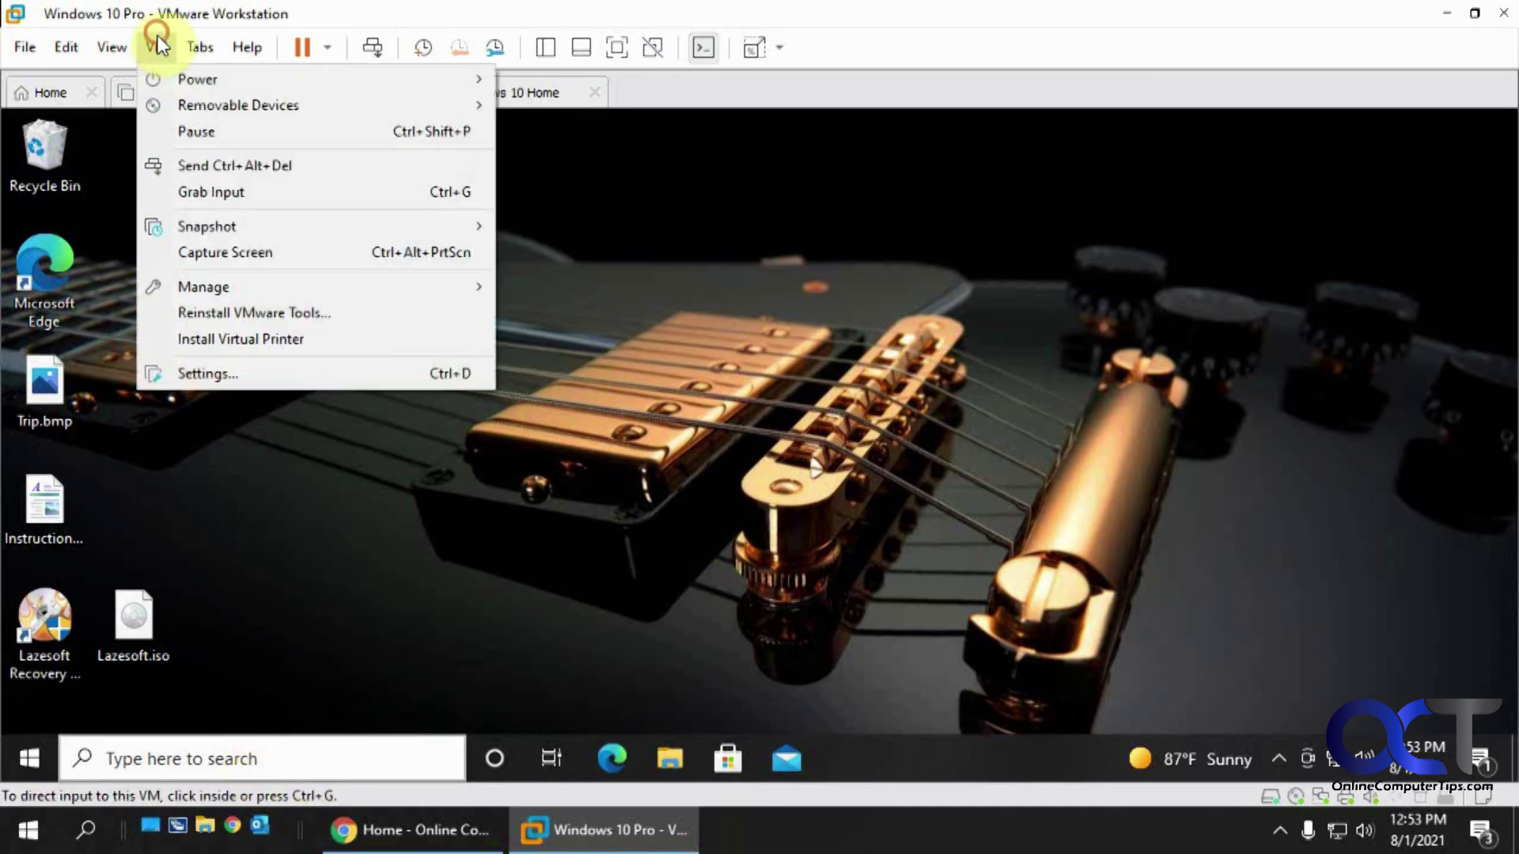
left_click(152, 47)
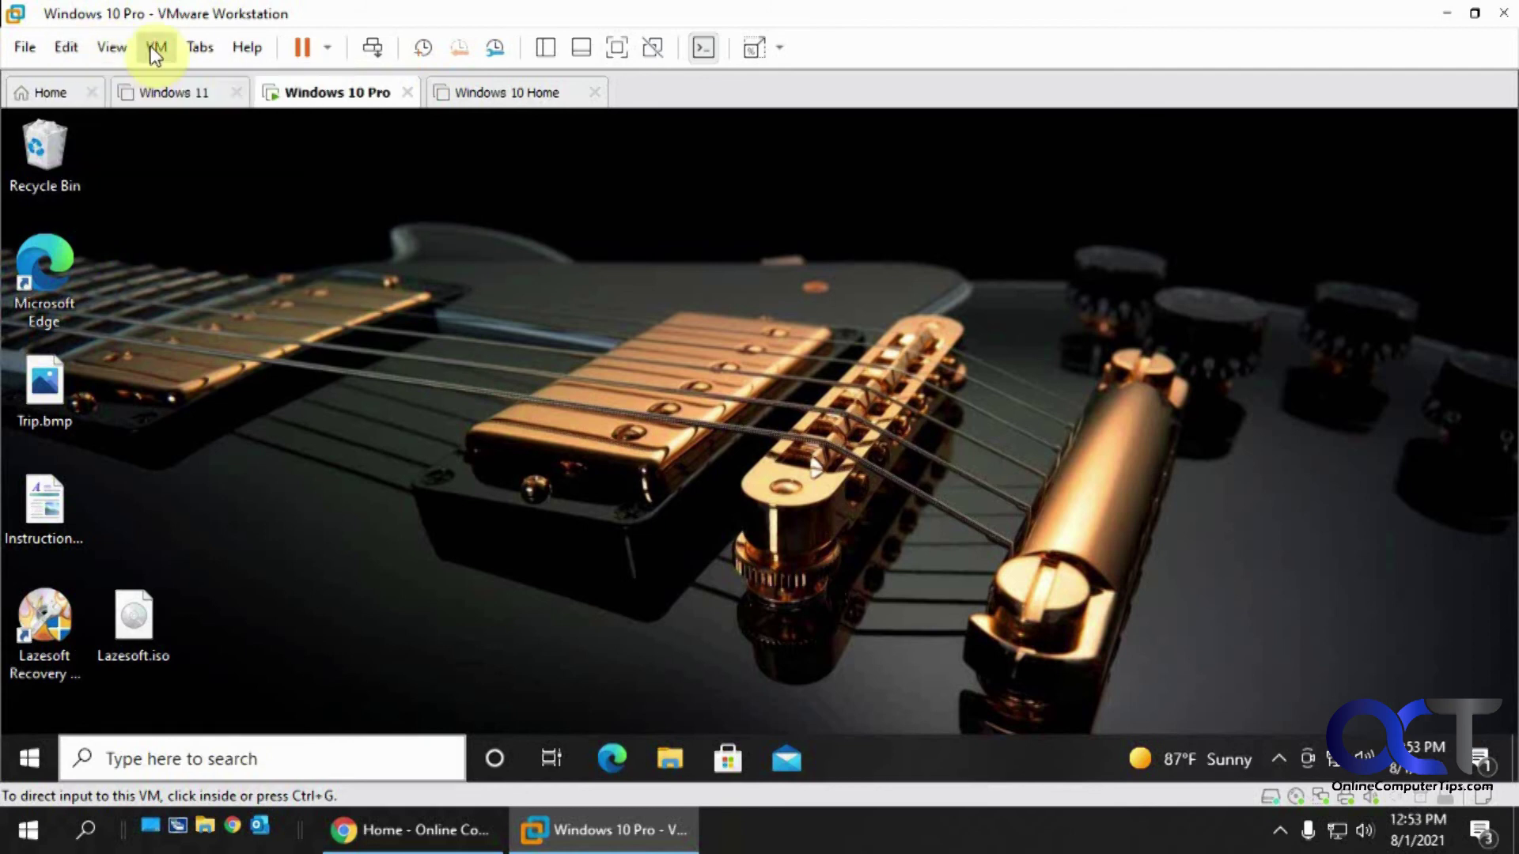
left_click(156, 48)
left_click(912, 453)
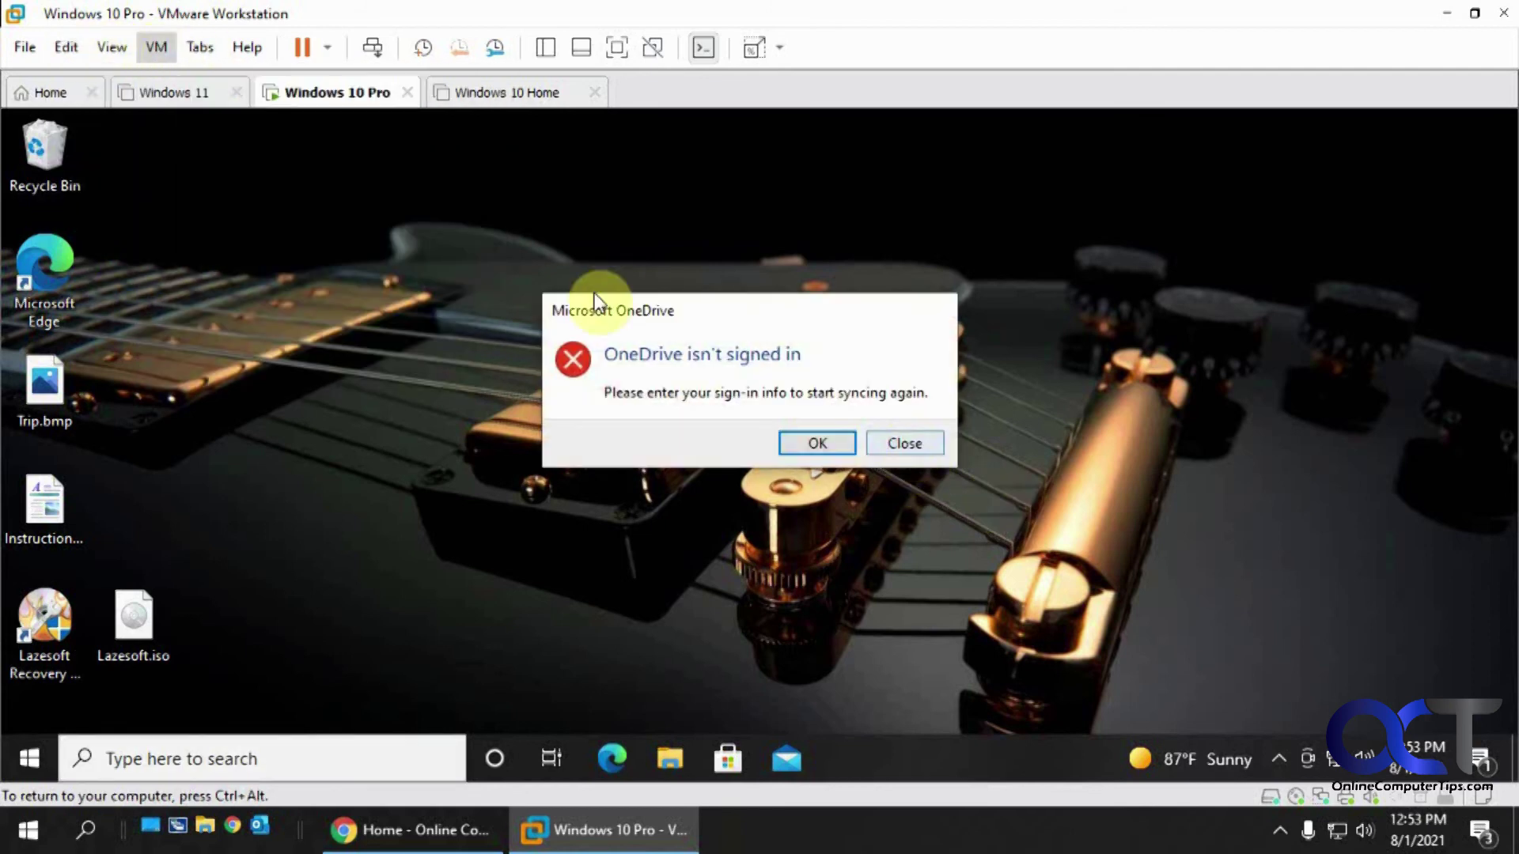
left_click(902, 443)
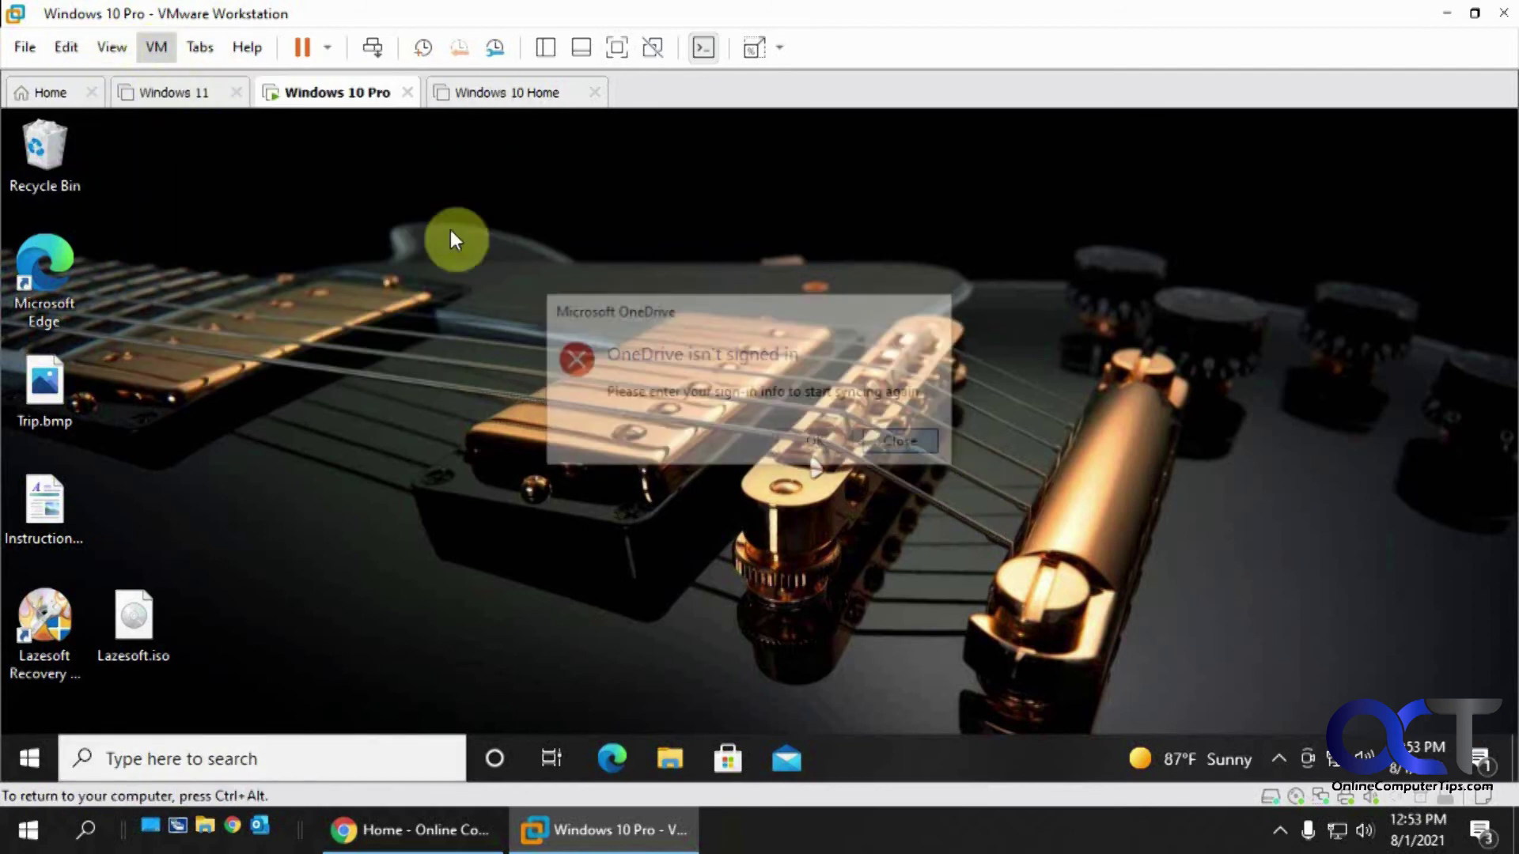
Bring up the virtual machine's Windows security screen and start changing the admin account's password
left_click(158, 47)
left_click(228, 166)
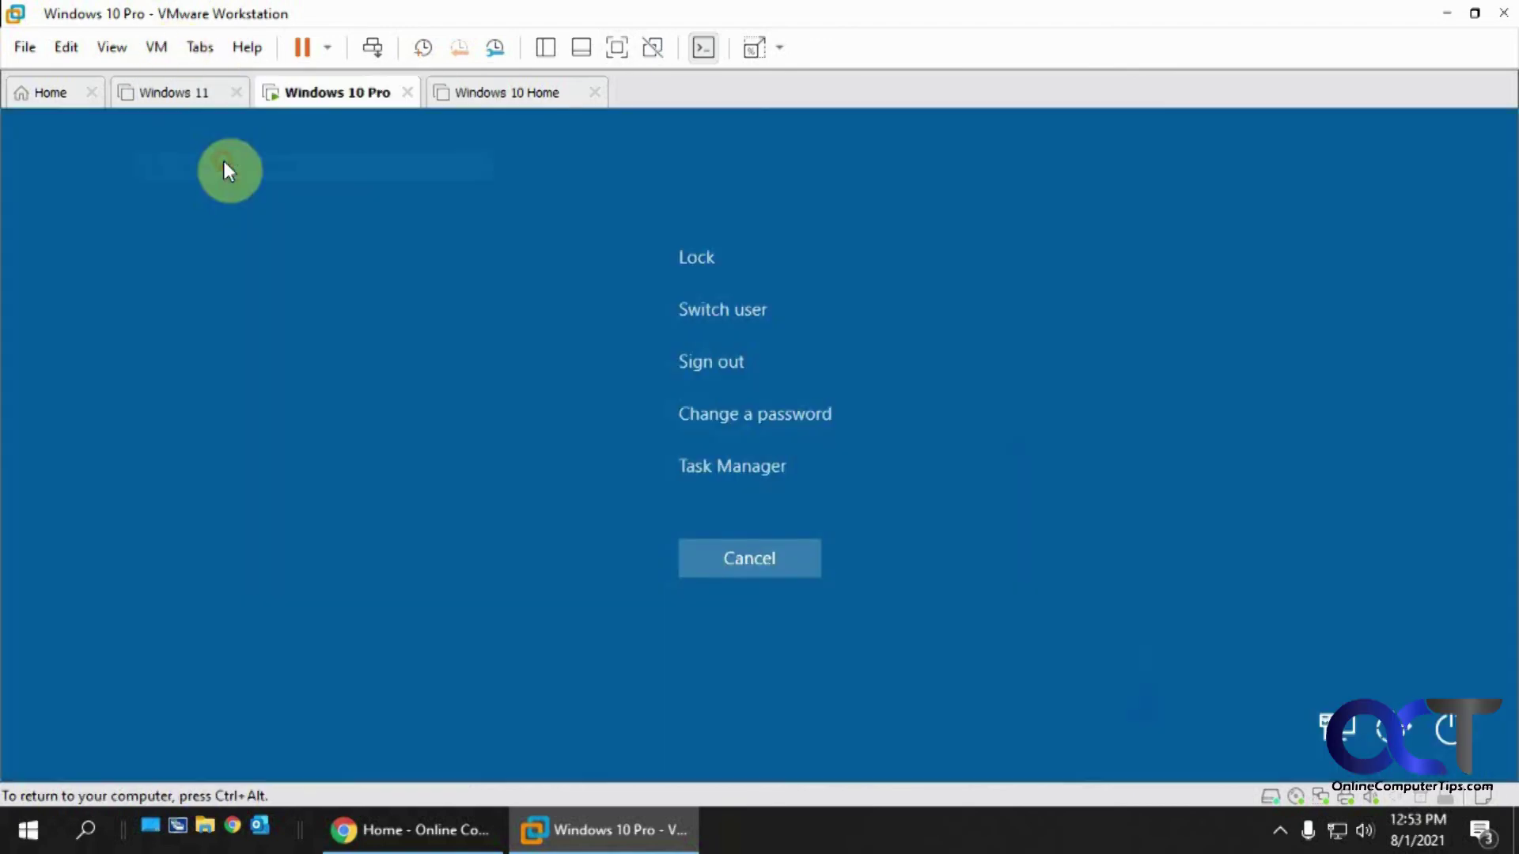
left_click(733, 414)
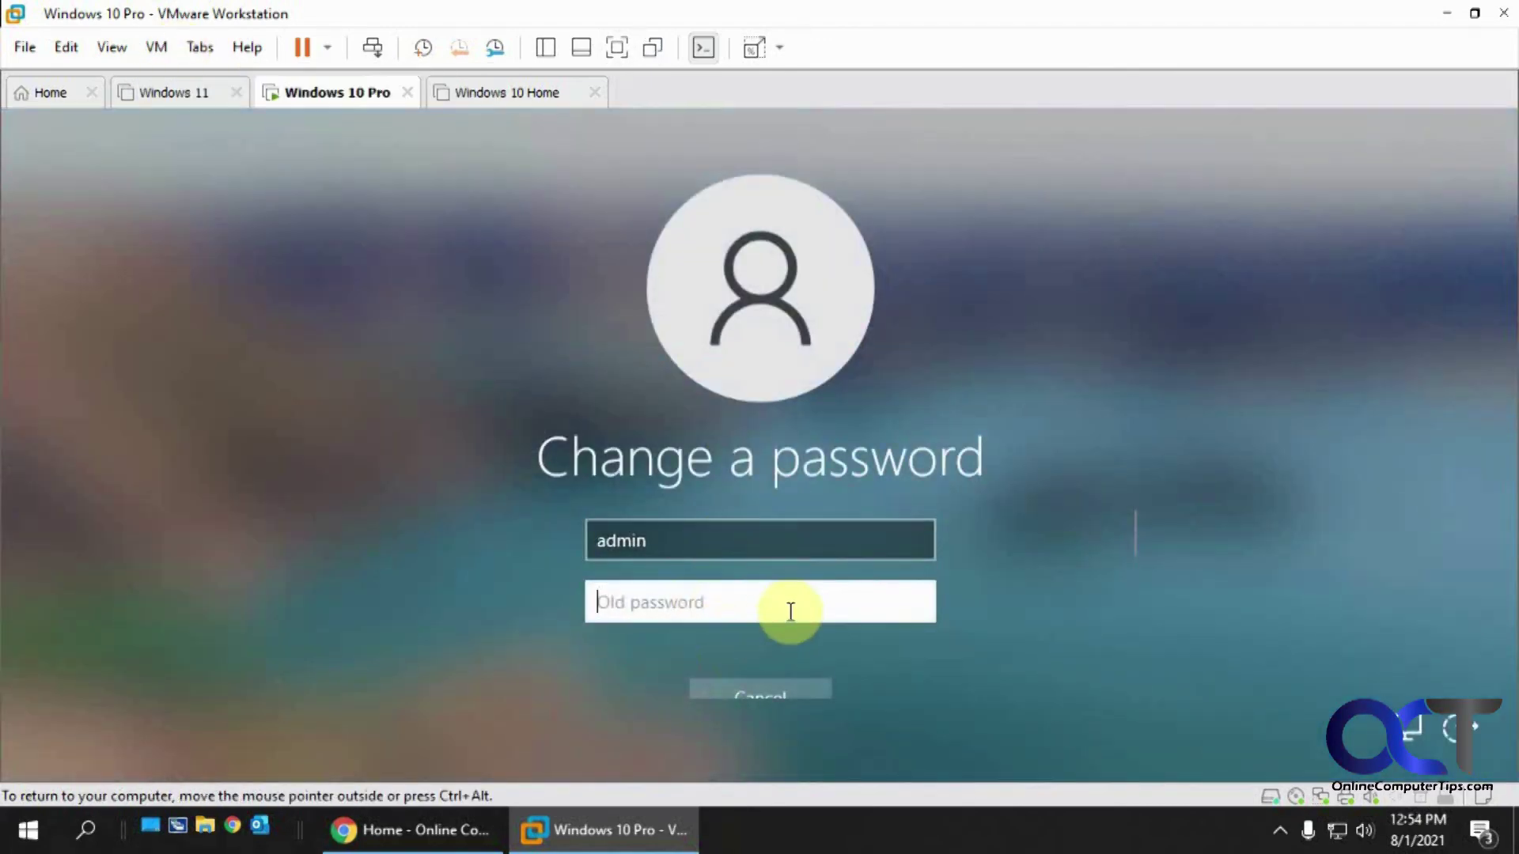
Leave the old password blank, enter and confirm a new password for the admin account, and apply the change
left_click(749, 582)
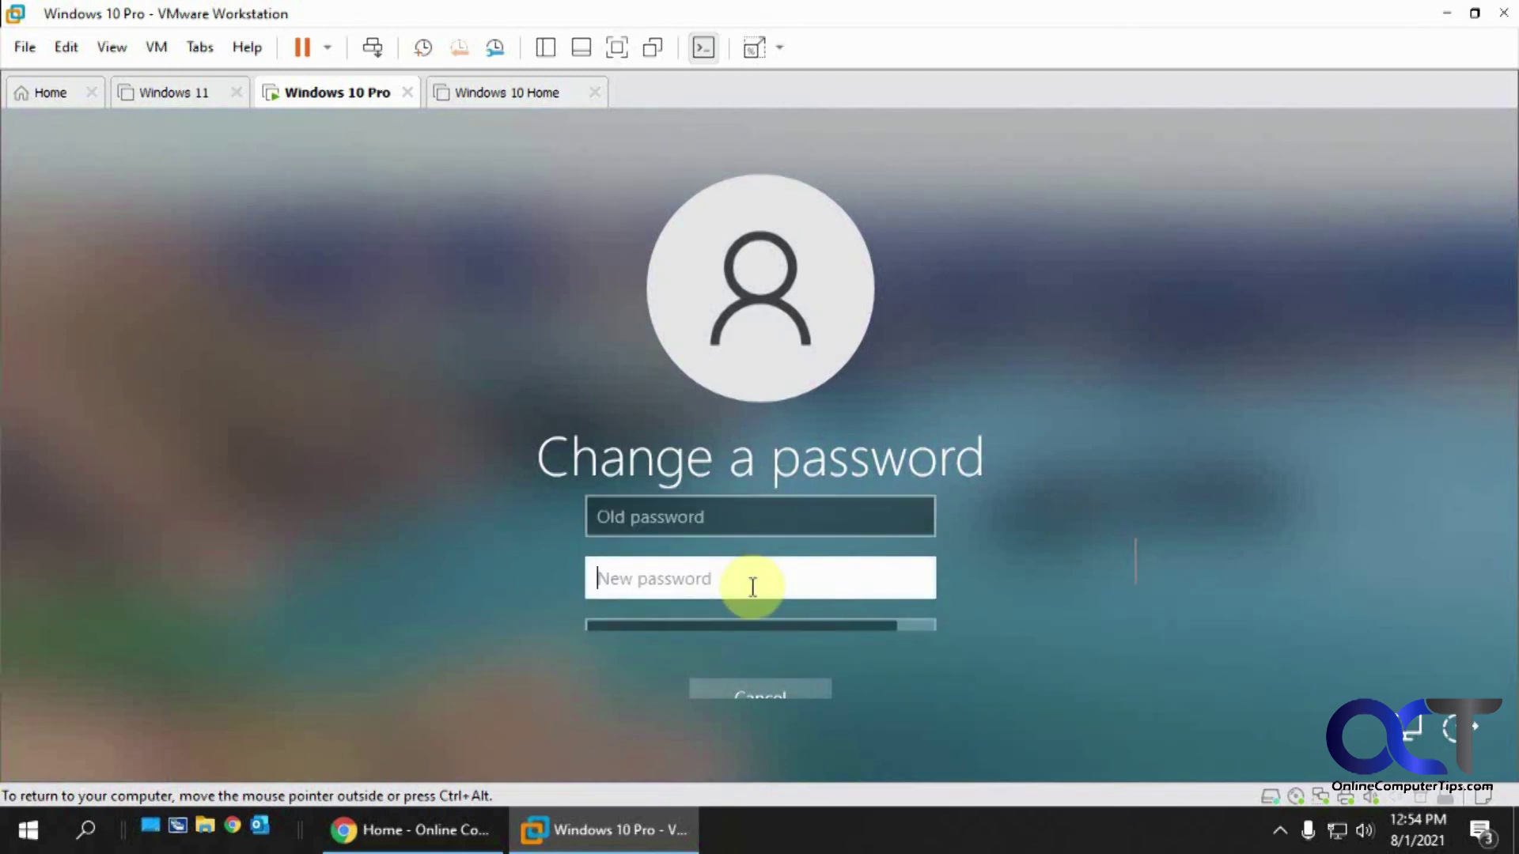
type("••••")
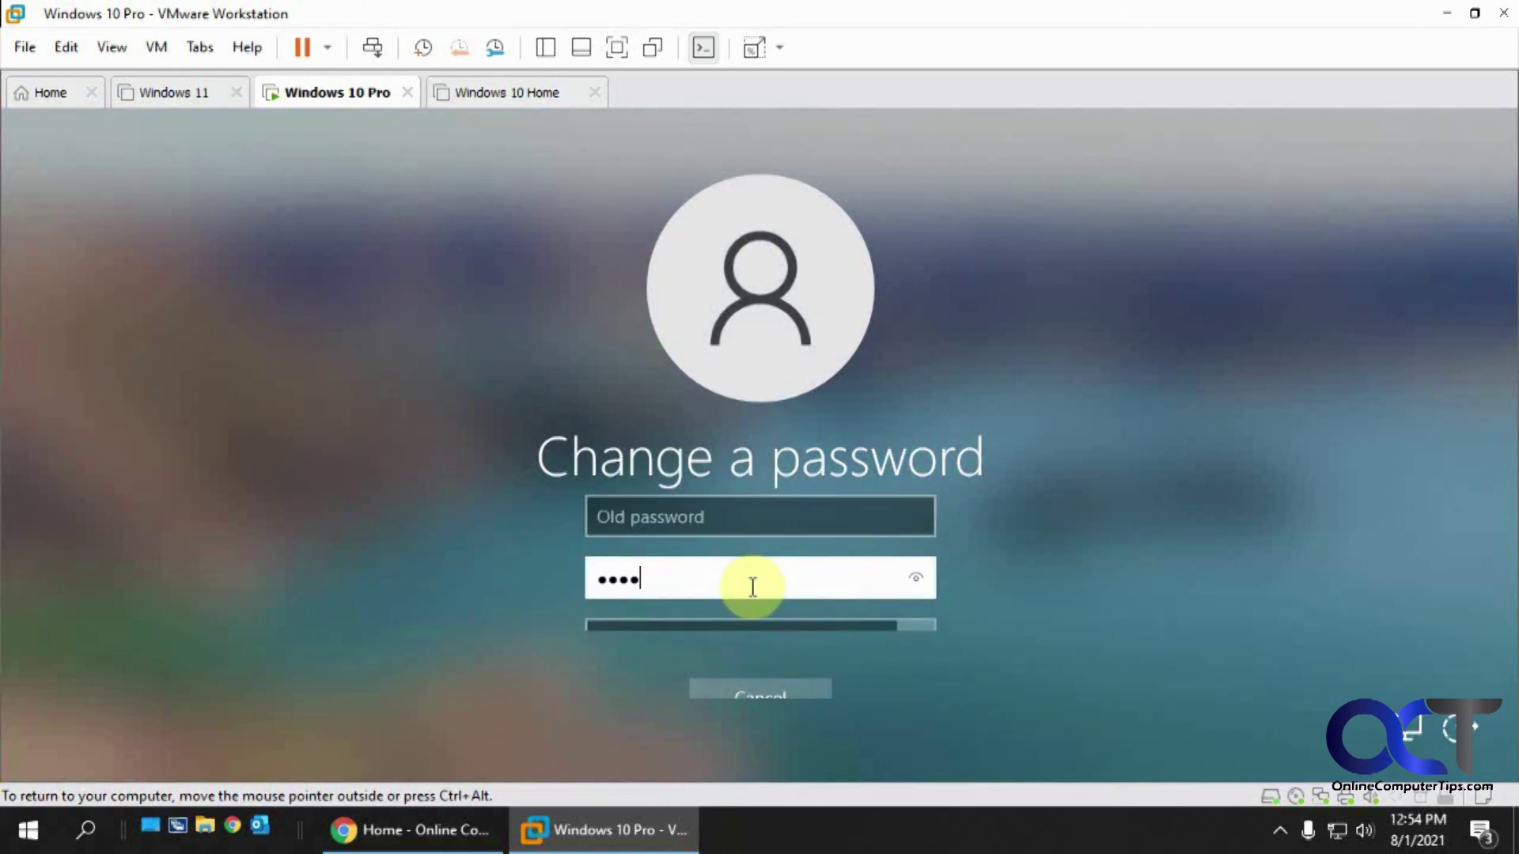
type("••••")
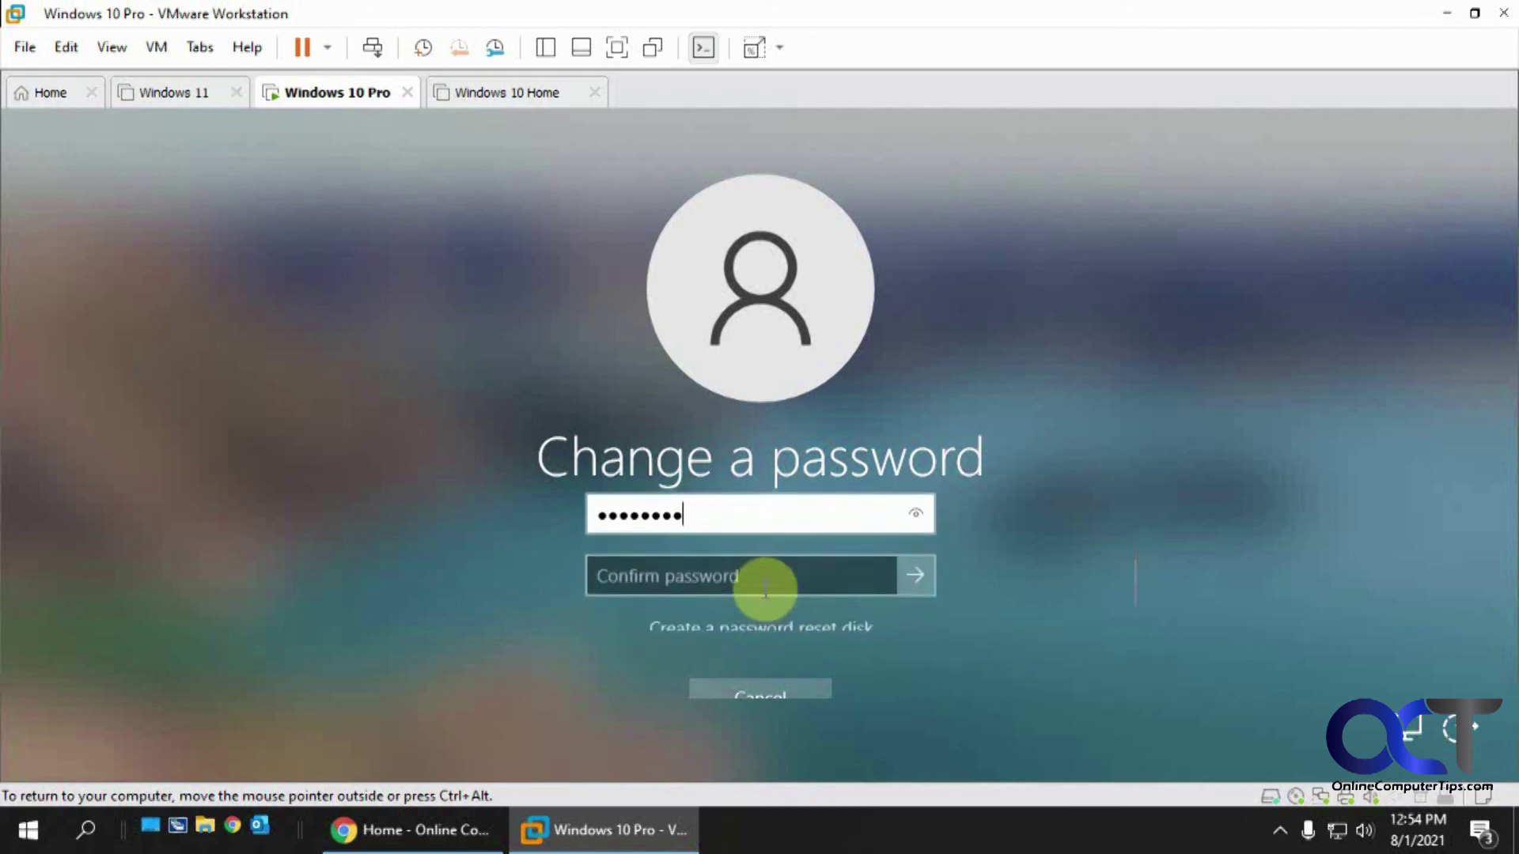
left_click(764, 578)
type("••••")
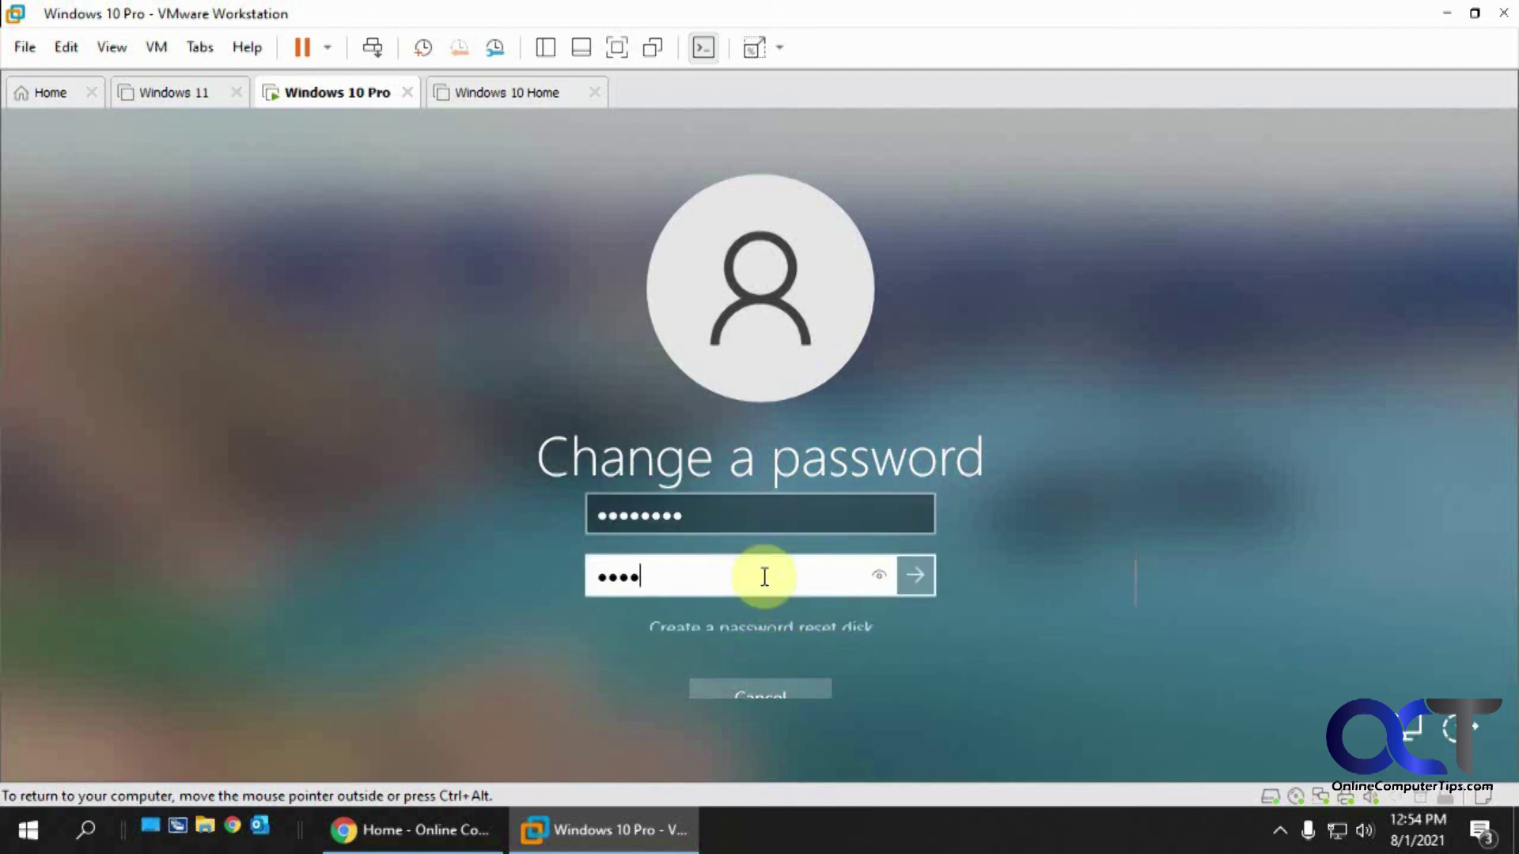
type("••••")
left_click(913, 577)
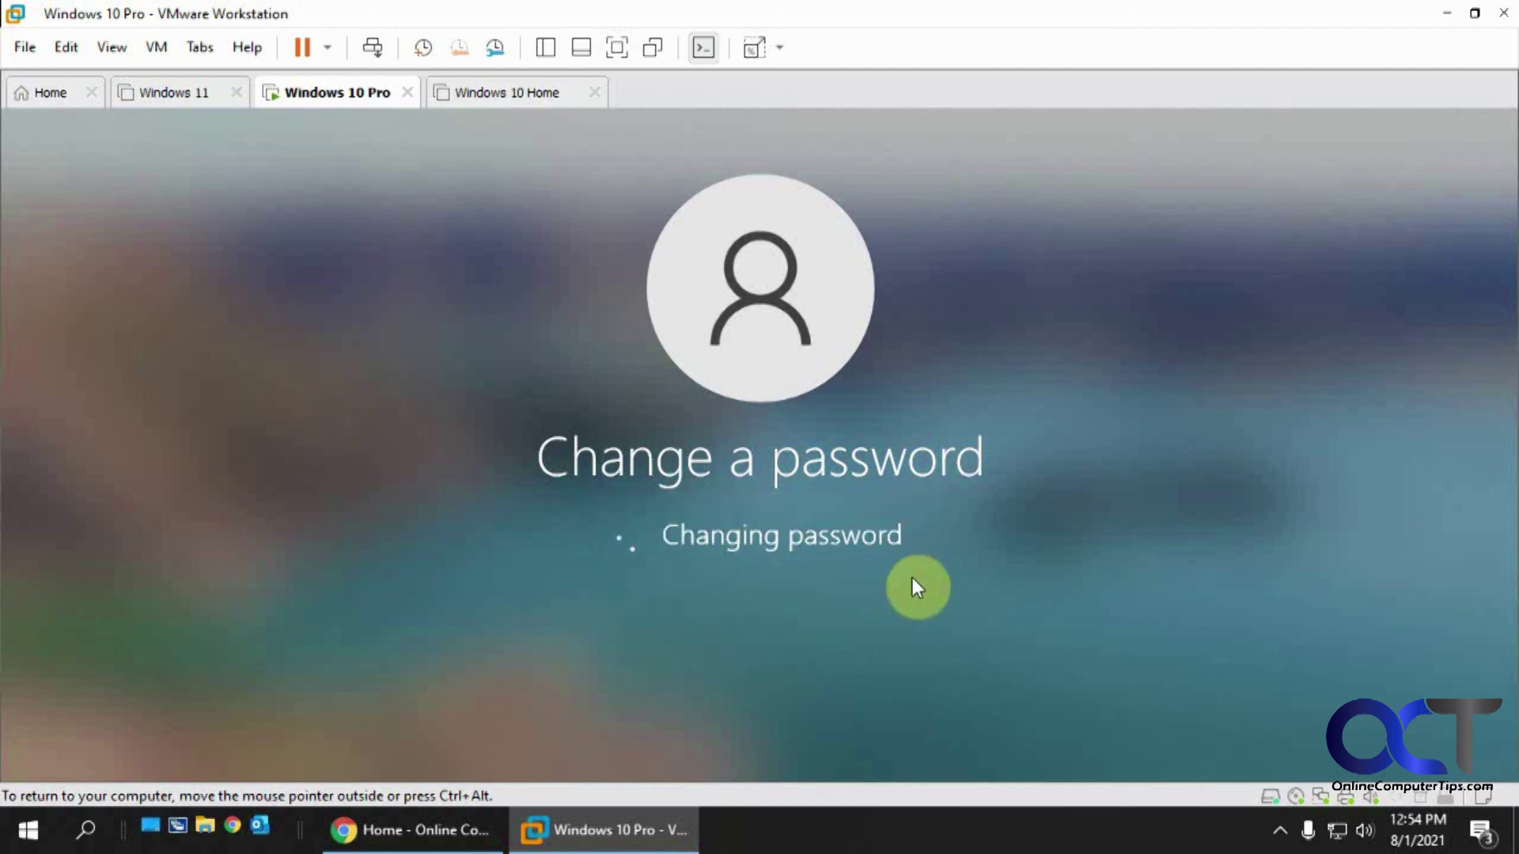
left_click(781, 582)
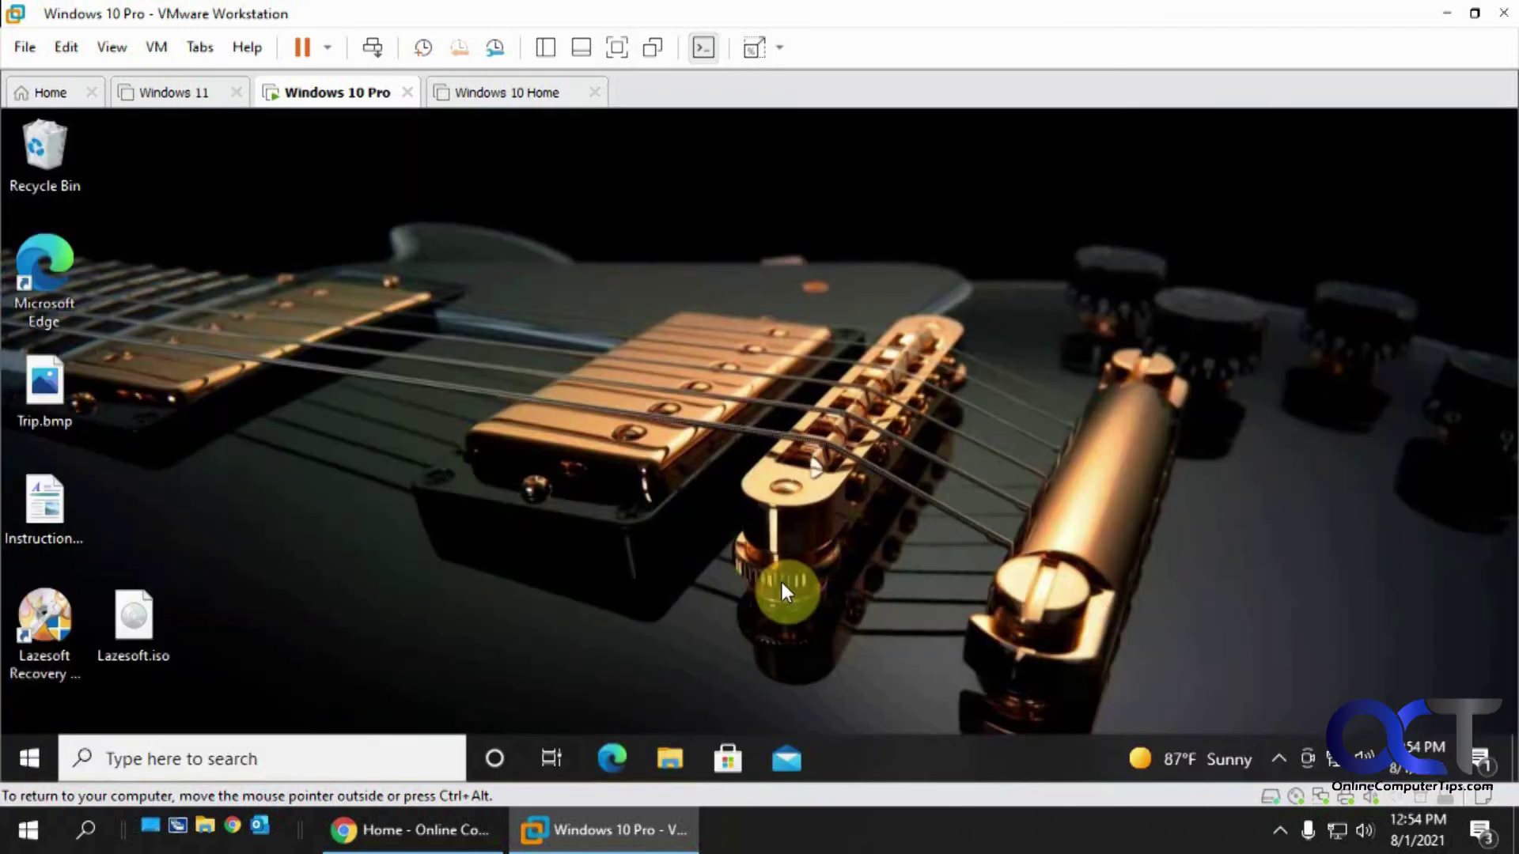